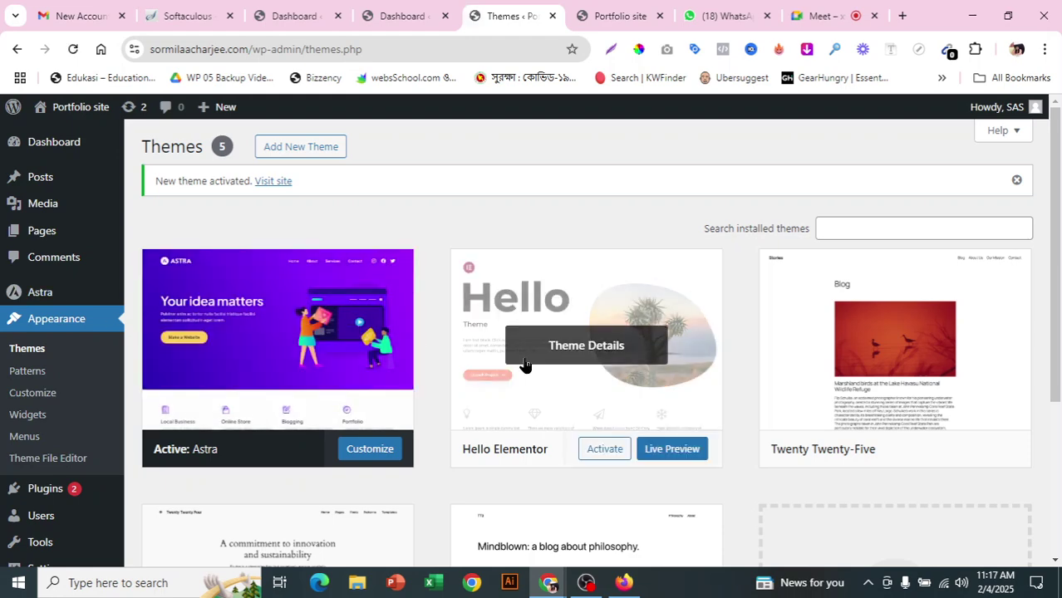
Look over the installed themes and the portfolio site's front page in the already open tab
{"action": "scroll", "coordinate": [532, 344], "scroll_direction": "down", "scroll_amount": 2}
{"action": "scroll", "coordinate": [100, 322], "scroll_direction": "down", "scroll_amount": 1}
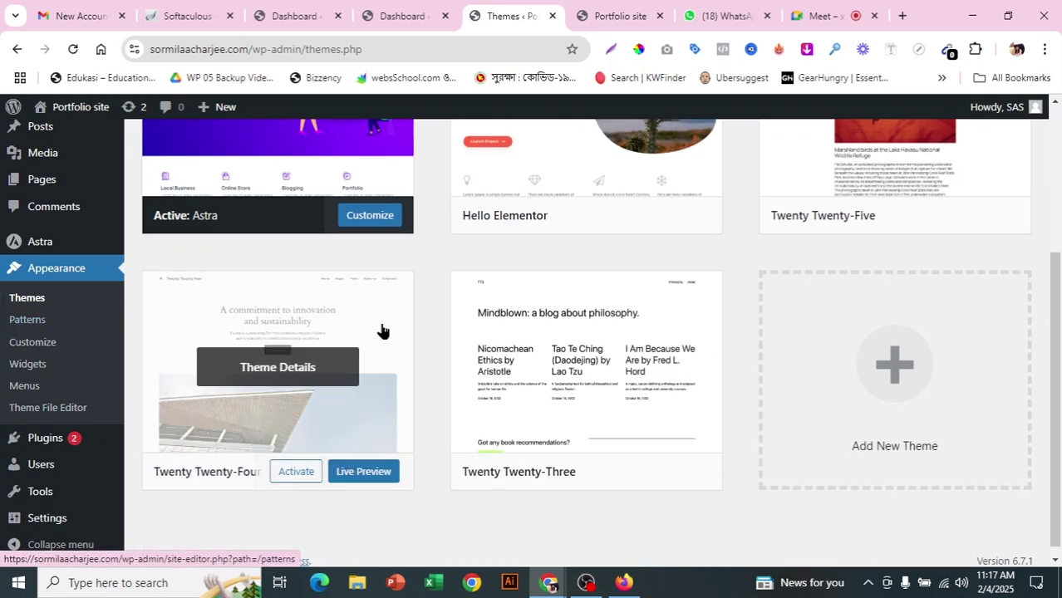
{"action": "scroll", "coordinate": [383, 327], "scroll_direction": "up", "scroll_amount": 3}
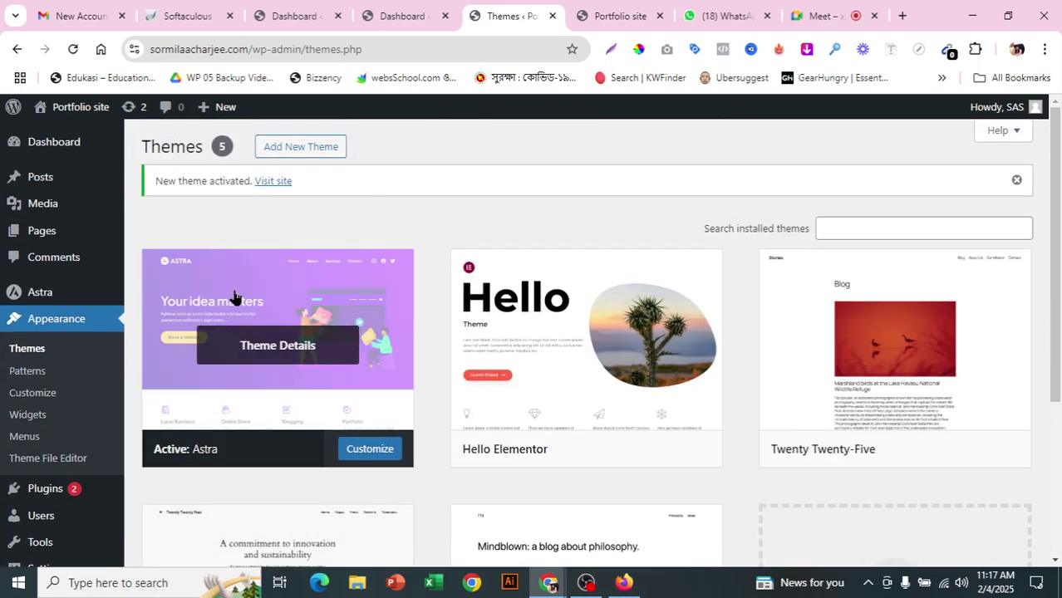
{"action": "left_click", "coordinate": [609, 9]}
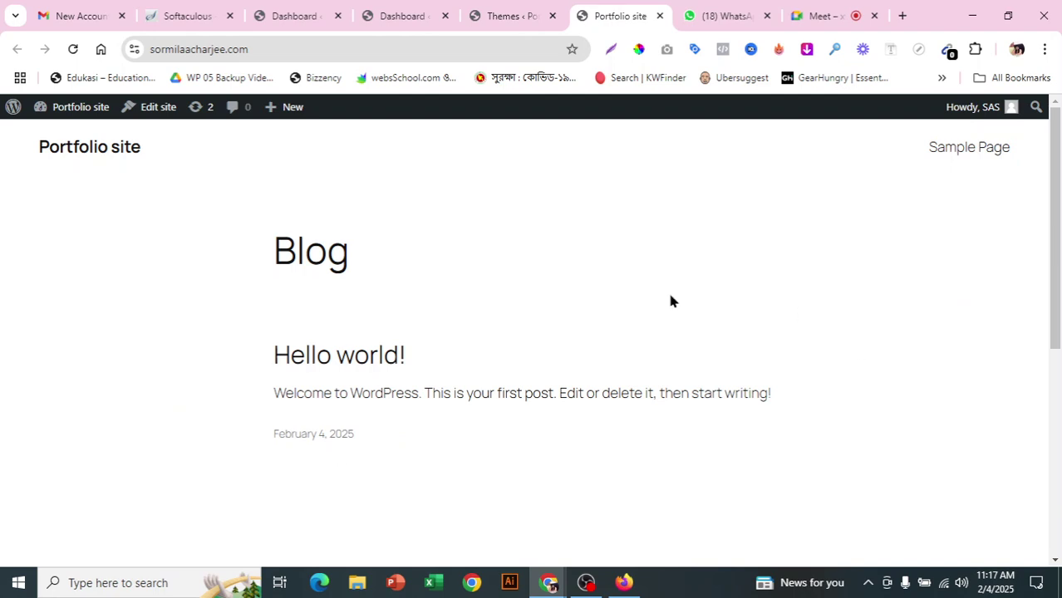
{"action": "scroll", "coordinate": [709, 301], "scroll_direction": "down", "scroll_amount": 5}
{"action": "scroll", "coordinate": [734, 400], "scroll_direction": "up", "scroll_amount": 5}
Open the live portfolio site in a new tab and examine its front page under the Astra theme
{"action": "left_click", "coordinate": [532, 22]}
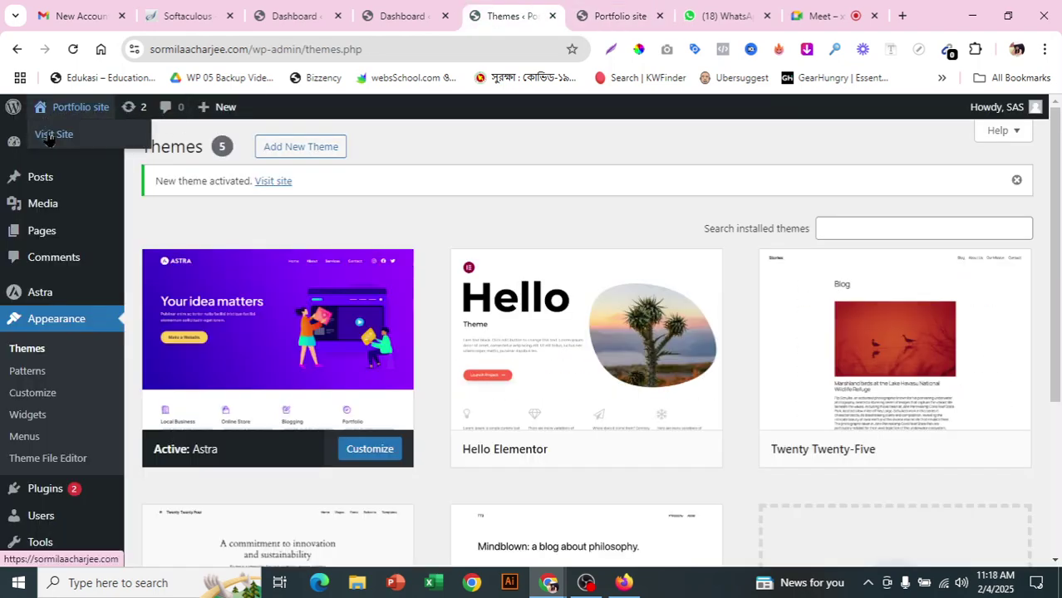
{"action": "right_click", "coordinate": [45, 132]}
{"action": "left_click", "coordinate": [72, 143]}
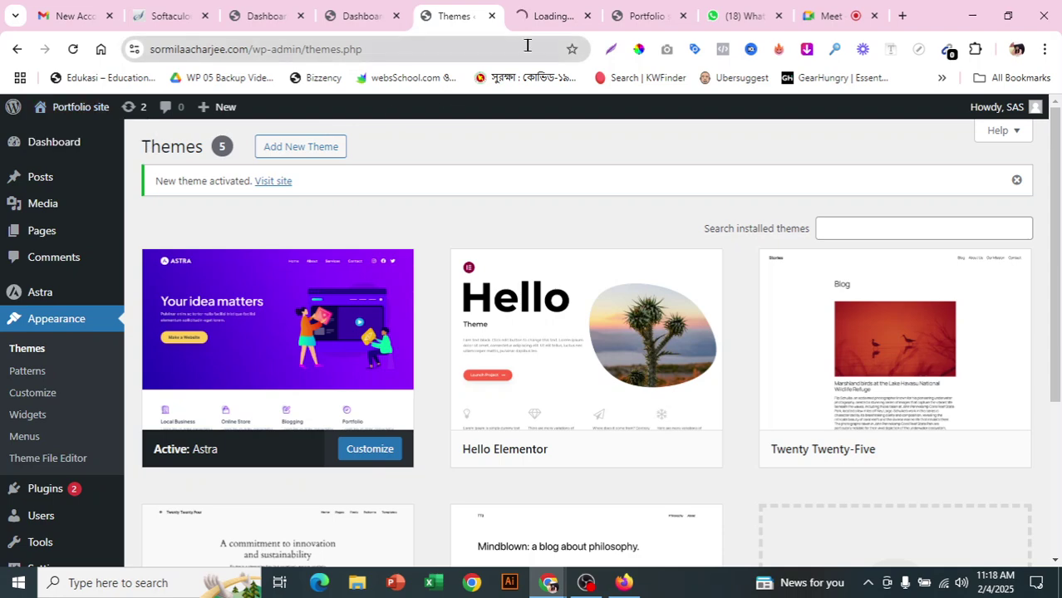
{"action": "left_click", "coordinate": [560, 10]}
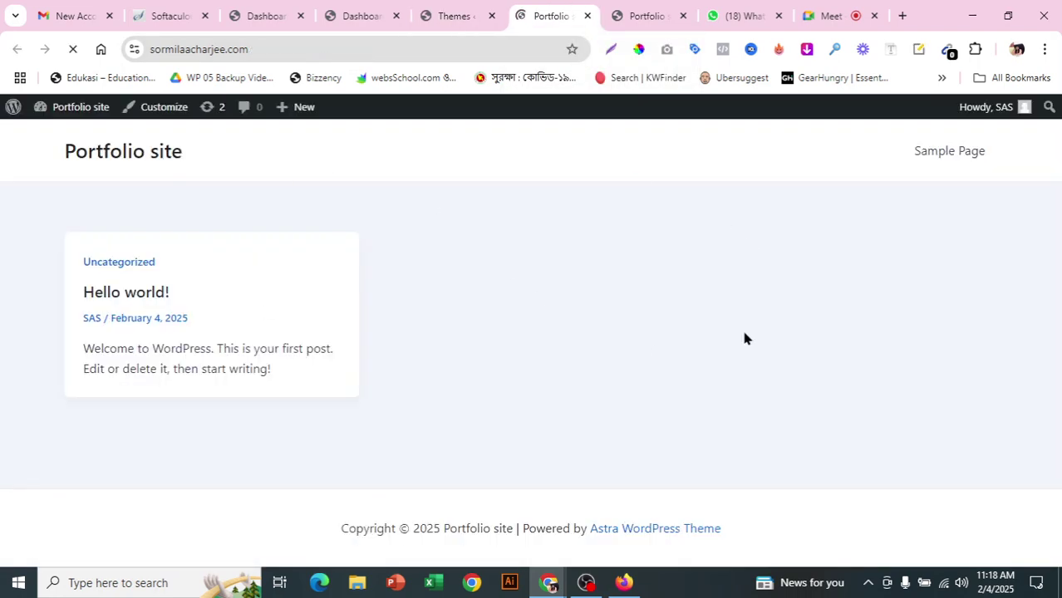
{"action": "left_click_drag", "start_coordinate": [3, 225], "coordinate": [453, 381]}
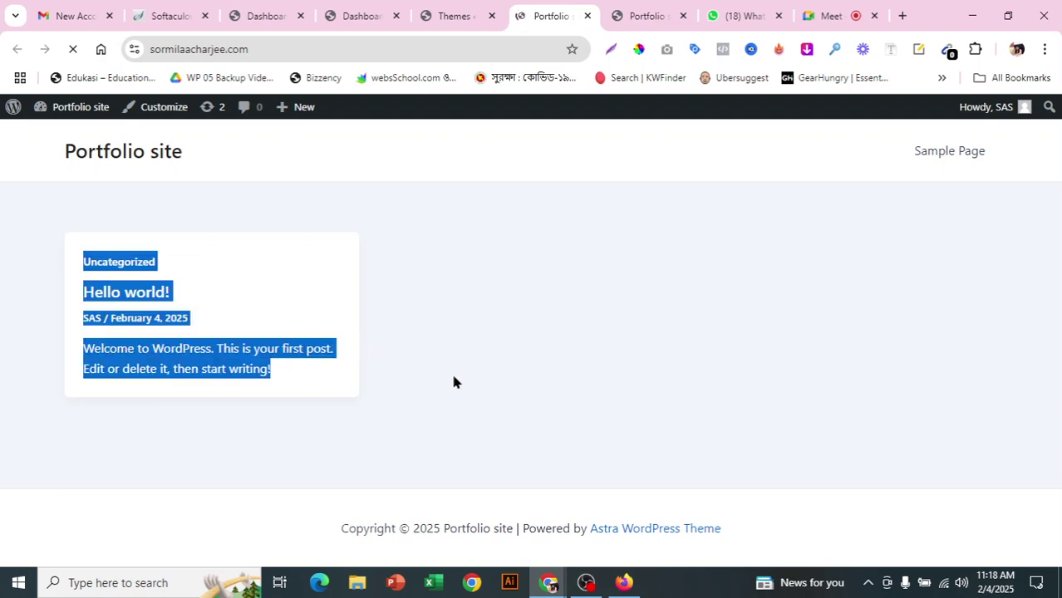
{"action": "left_click", "coordinate": [705, 480]}
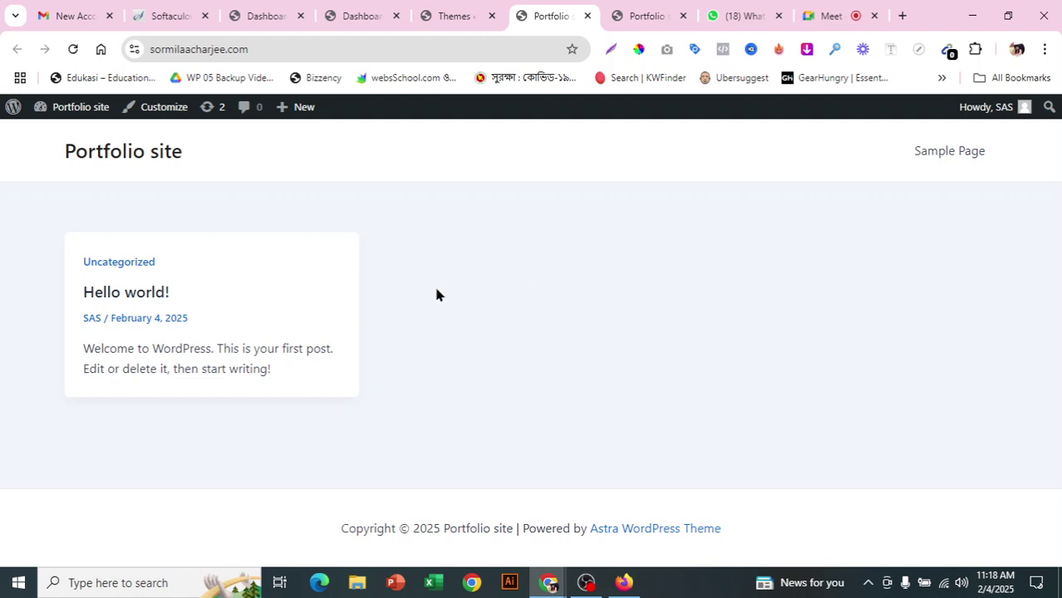
{"action": "left_click", "coordinate": [442, 10]}
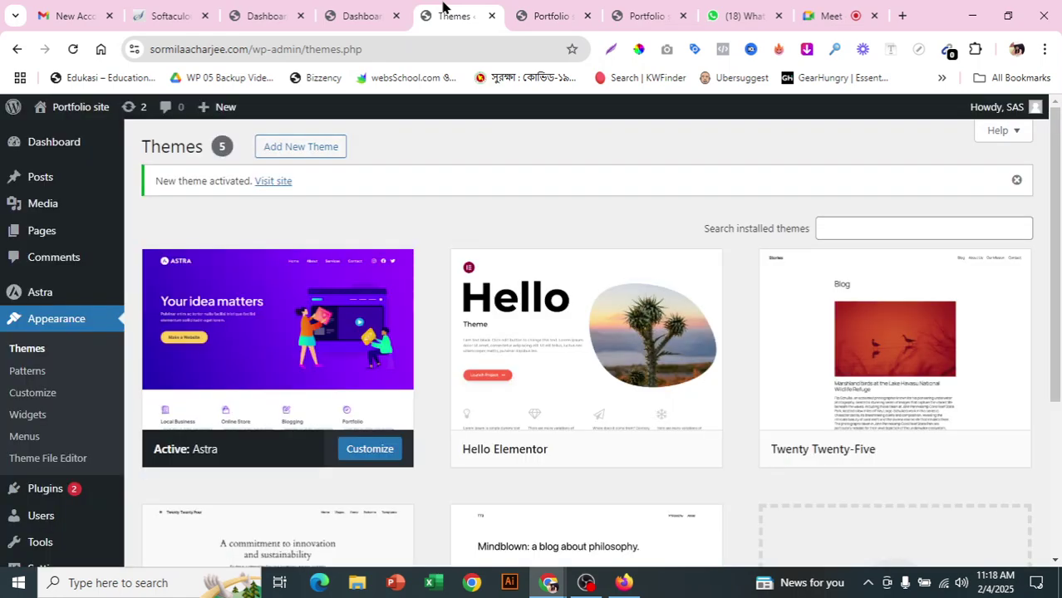
{"action": "left_click", "coordinate": [548, 10]}
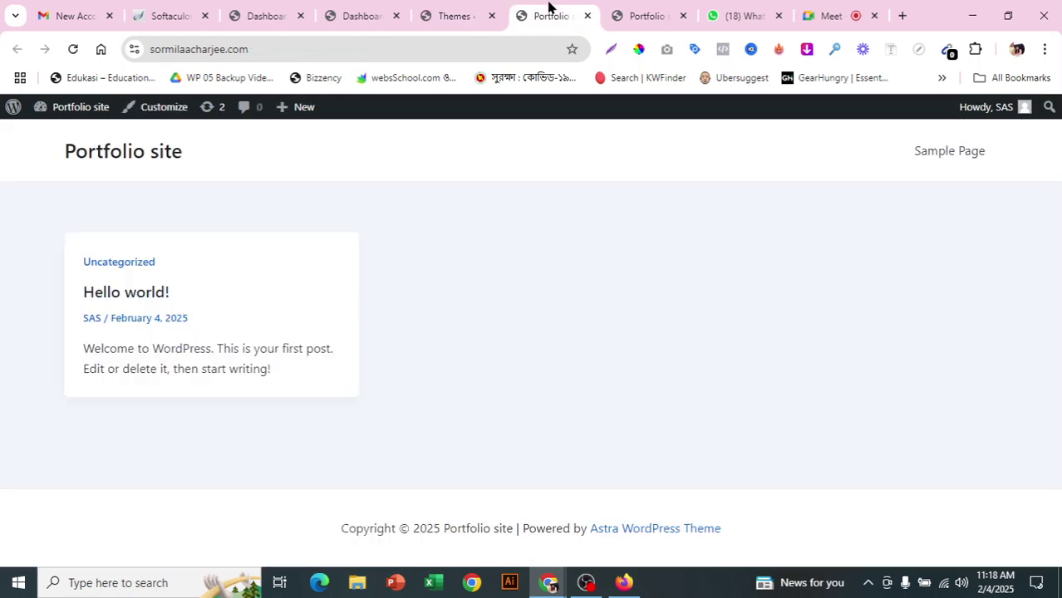
From the Themes page, open the Add New Plugin page in a new tab and switch to it
{"action": "left_click", "coordinate": [435, 11]}
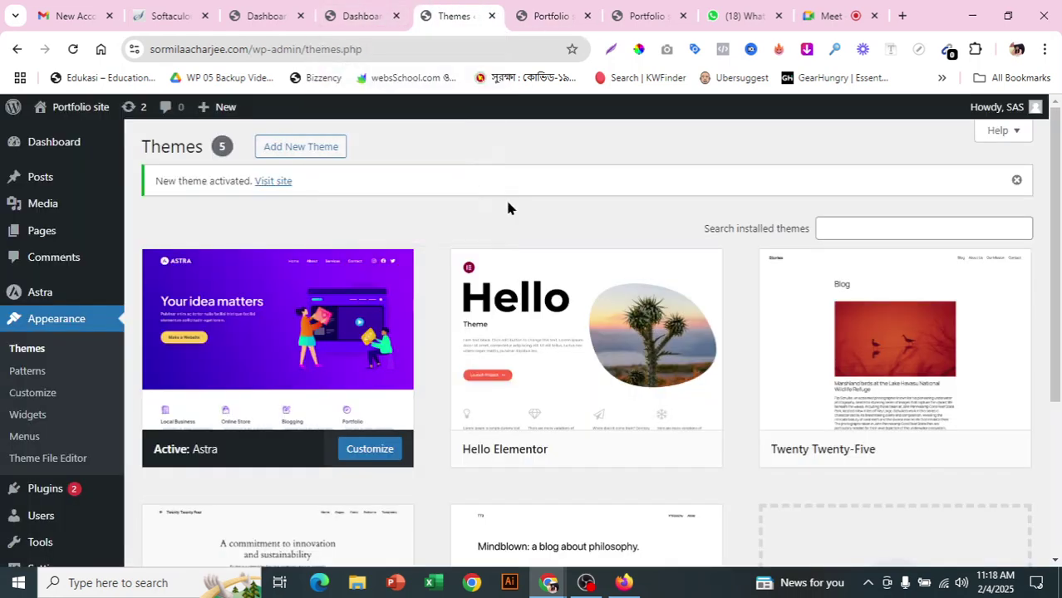
{"action": "mouse_move", "coordinate": [49, 297]}
{"action": "scroll", "coordinate": [50, 298], "scroll_direction": "down", "scroll_amount": 3}
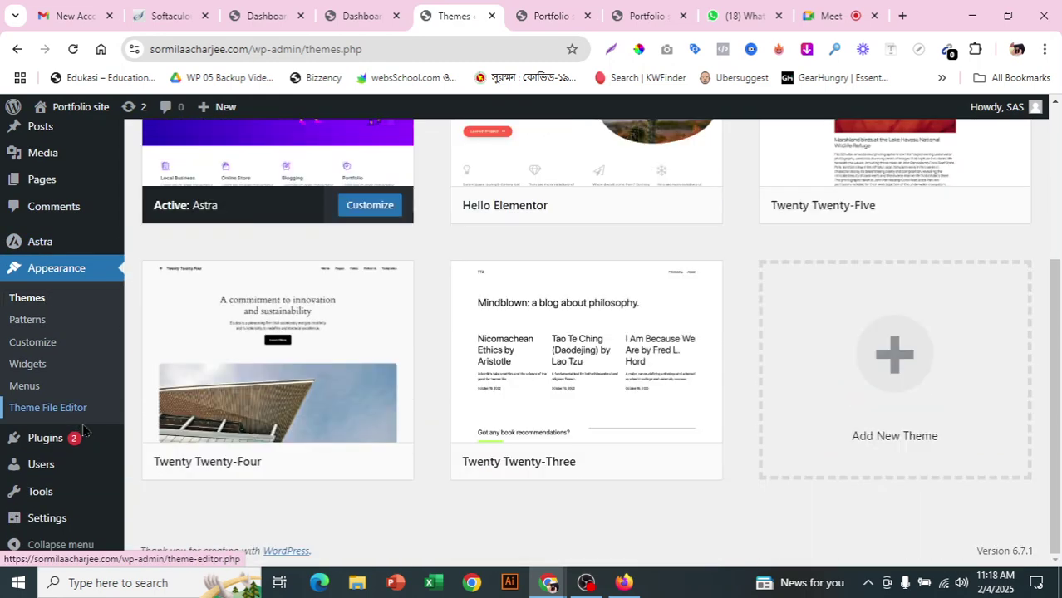
{"action": "mouse_move", "coordinate": [82, 442]}
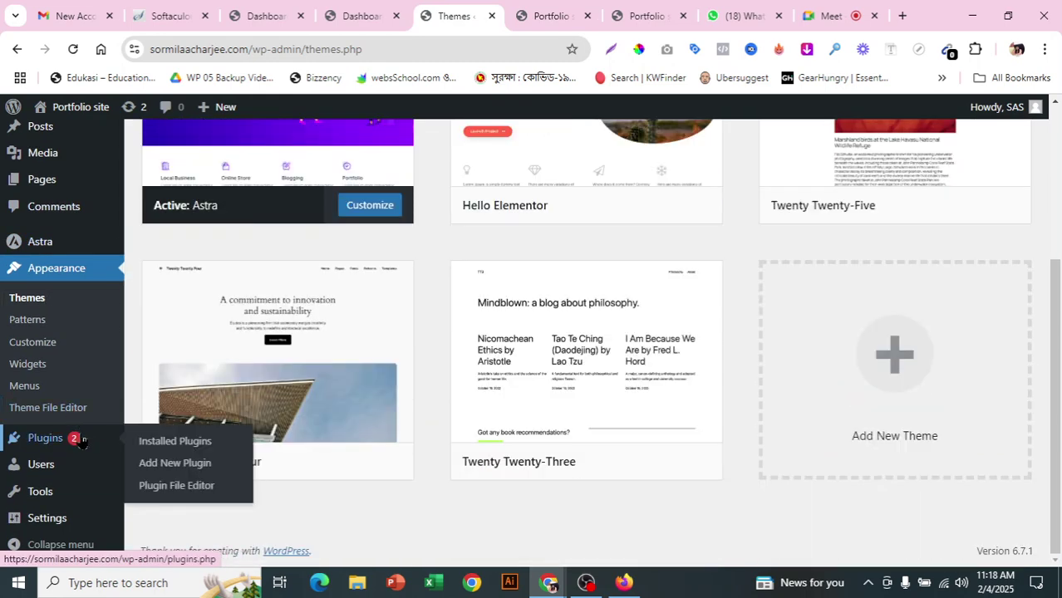
{"action": "right_click", "coordinate": [169, 470]}
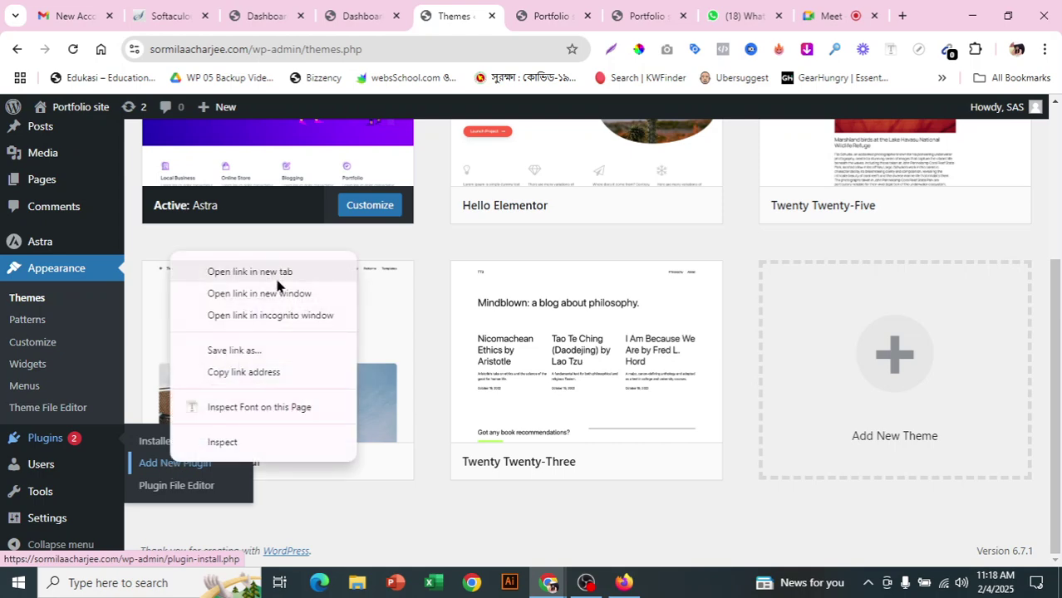
{"action": "key", "text": "Escape"}
{"action": "scroll", "coordinate": [271, 410], "scroll_direction": "up", "scroll_amount": 3}
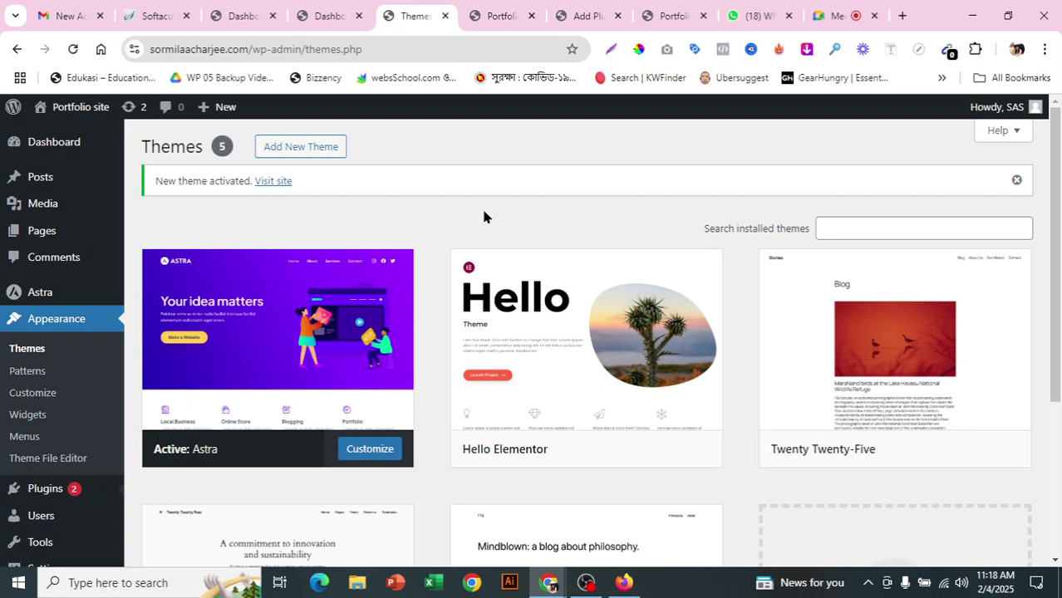
{"action": "left_click", "coordinate": [584, 18]}
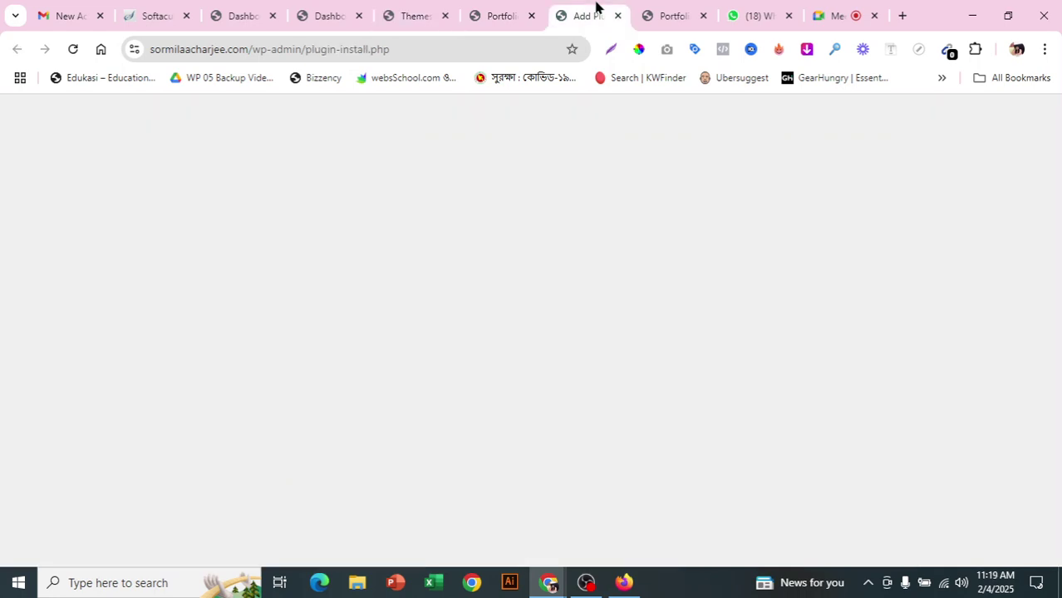
Search the plugin directory for "elemontor" and clear the search term to list all plugins
{"action": "scroll", "coordinate": [799, 247], "scroll_direction": "down", "scroll_amount": 2}
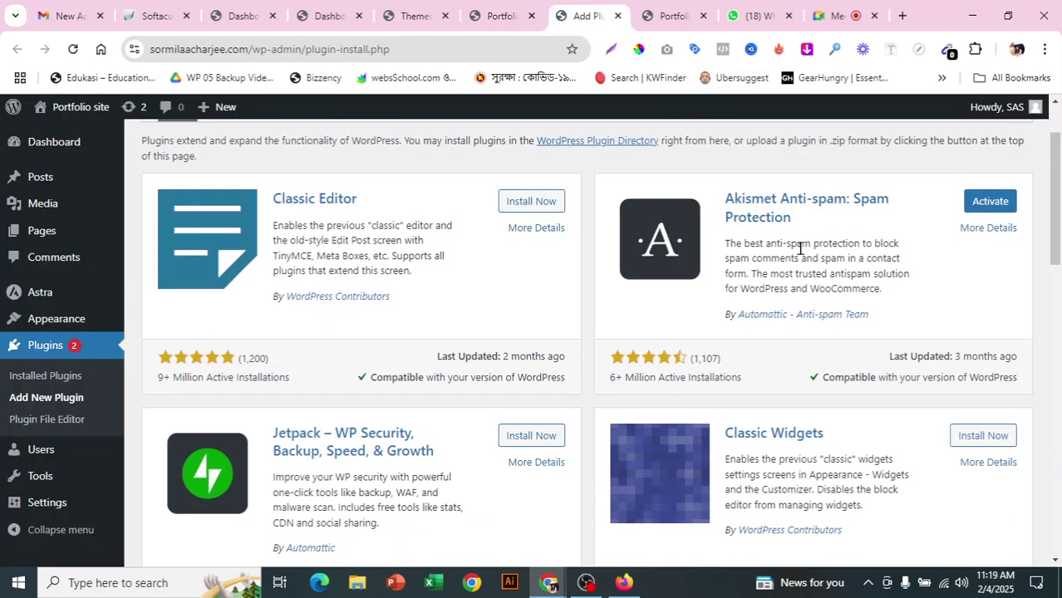
{"action": "scroll", "coordinate": [913, 363], "scroll_direction": "up", "scroll_amount": 2}
{"action": "left_click", "coordinate": [831, 185]}
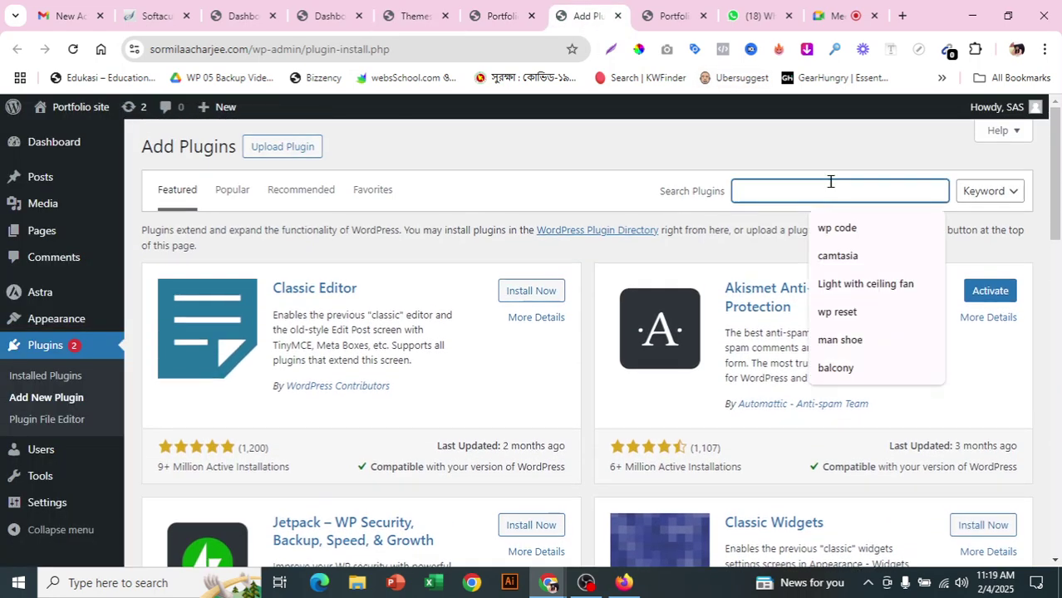
{"action": "type", "text": "elem"}
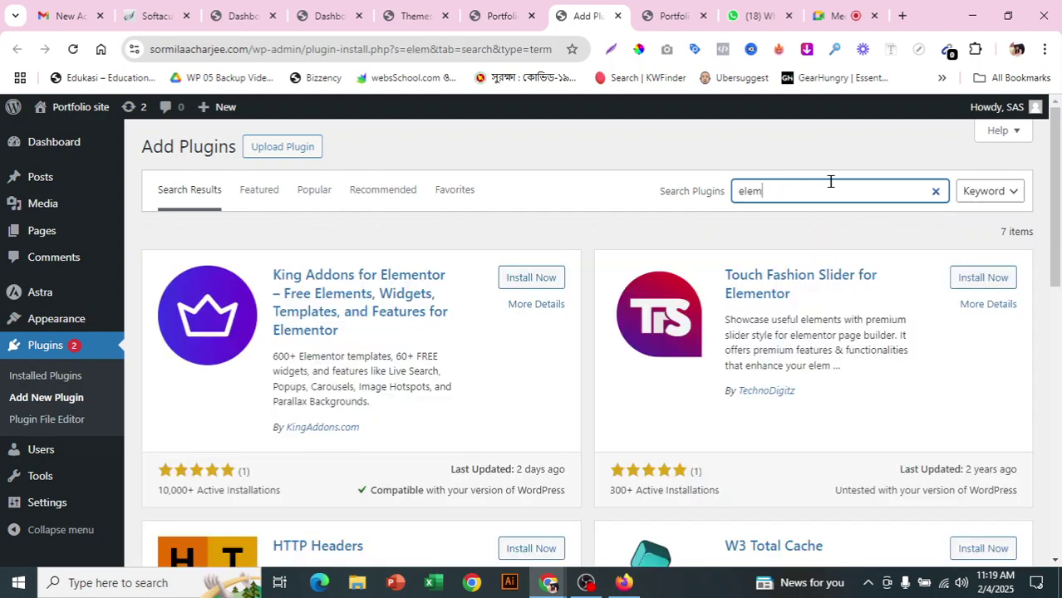
{"action": "type", "text": "ontor"}
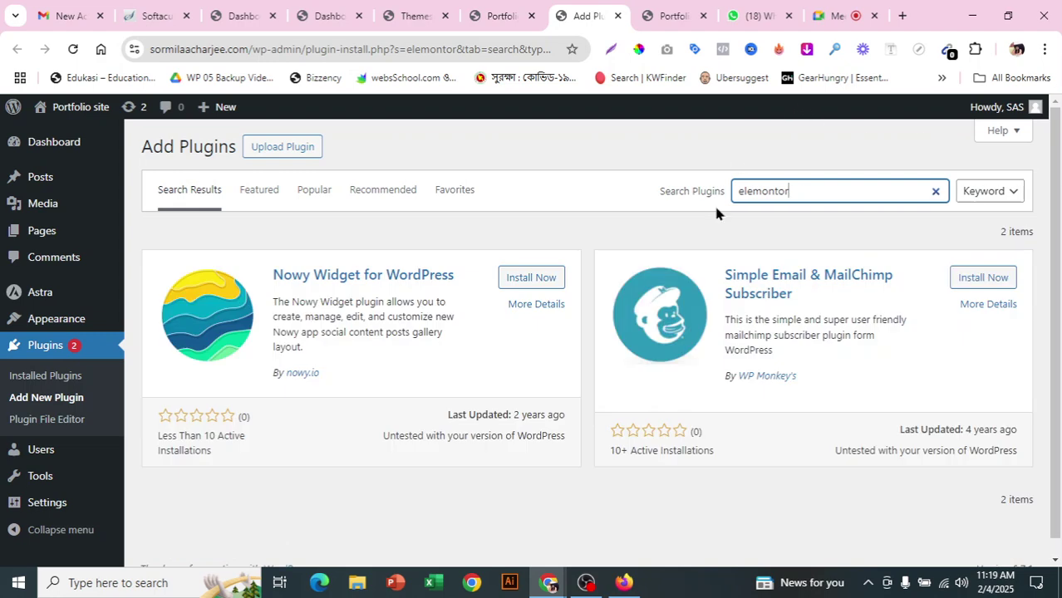
{"action": "scroll", "coordinate": [789, 314], "scroll_direction": "down", "scroll_amount": 1}
{"action": "scroll", "coordinate": [797, 314], "scroll_direction": "up", "scroll_amount": 1}
{"action": "left_click", "coordinate": [936, 190]}
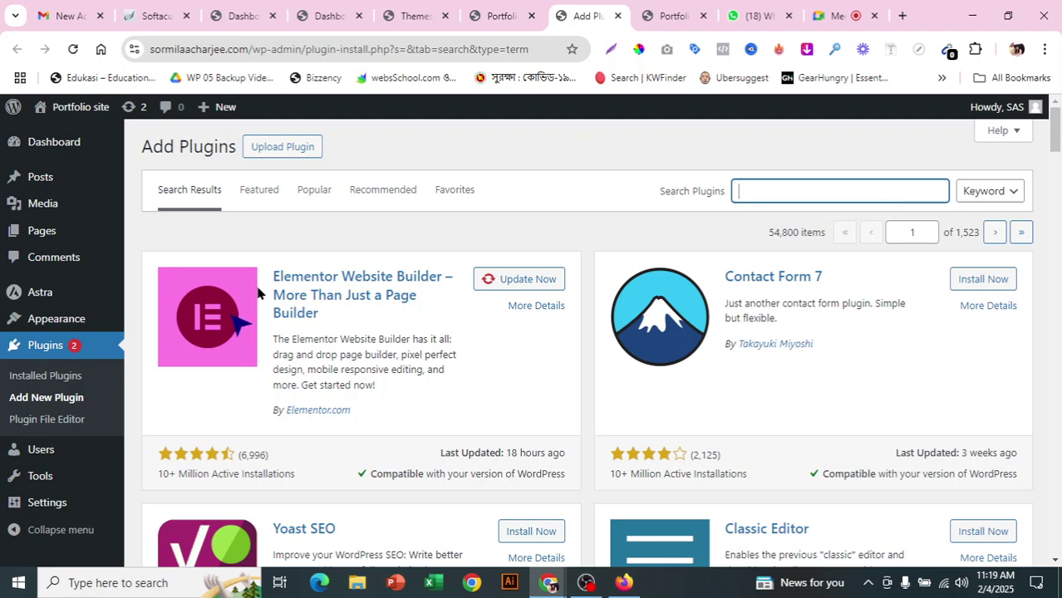
Examine the portfolio site's older Twenty Twenty-Five front page from the header down to the footer links
{"action": "left_click", "coordinate": [674, 10]}
{"action": "scroll", "coordinate": [196, 274], "scroll_direction": "down", "scroll_amount": 1}
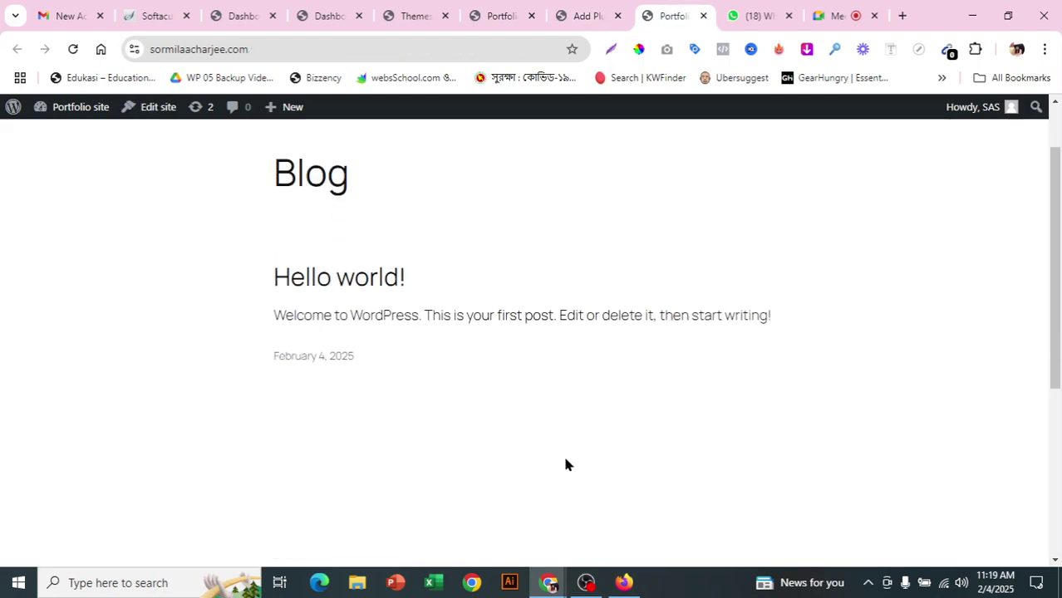
{"action": "scroll", "coordinate": [377, 394], "scroll_direction": "up", "scroll_amount": 1}
{"action": "scroll", "coordinate": [742, 449], "scroll_direction": "down", "scroll_amount": 3}
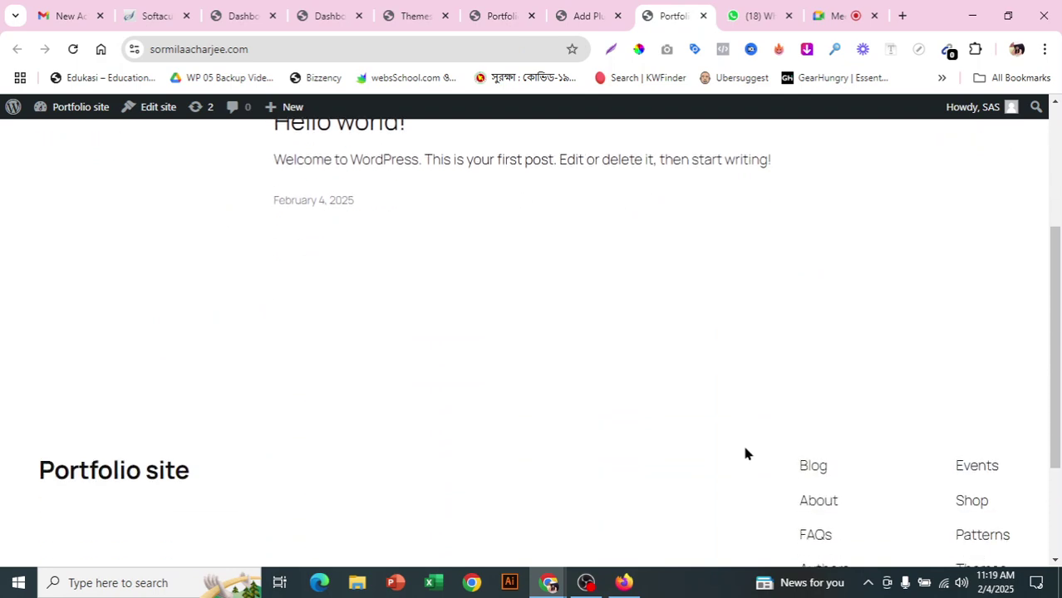
{"action": "scroll", "coordinate": [731, 449], "scroll_direction": "down", "scroll_amount": 2}
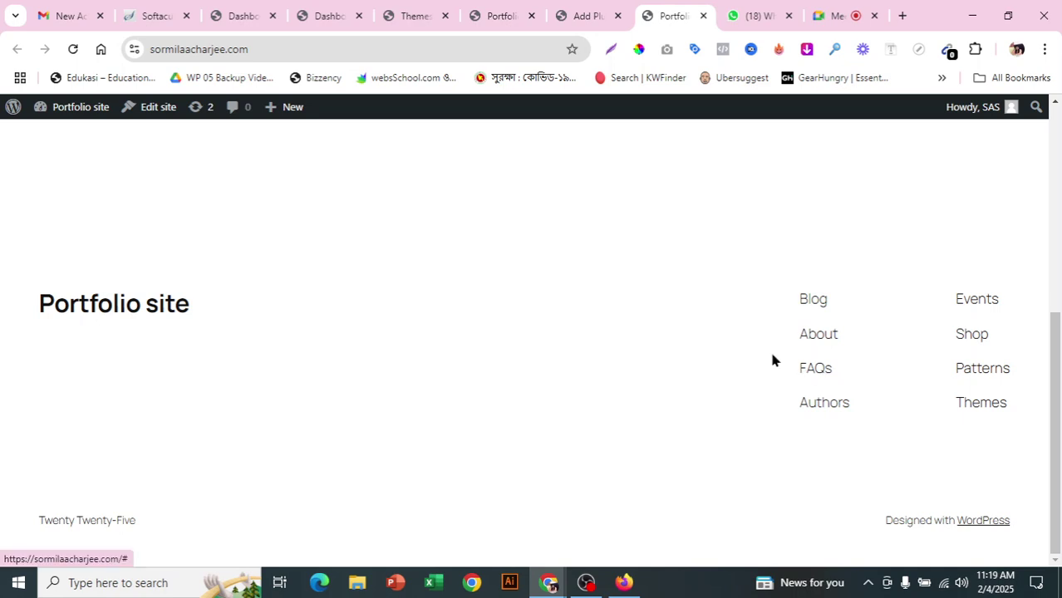
{"action": "scroll", "coordinate": [670, 442], "scroll_direction": "up", "scroll_amount": 5}
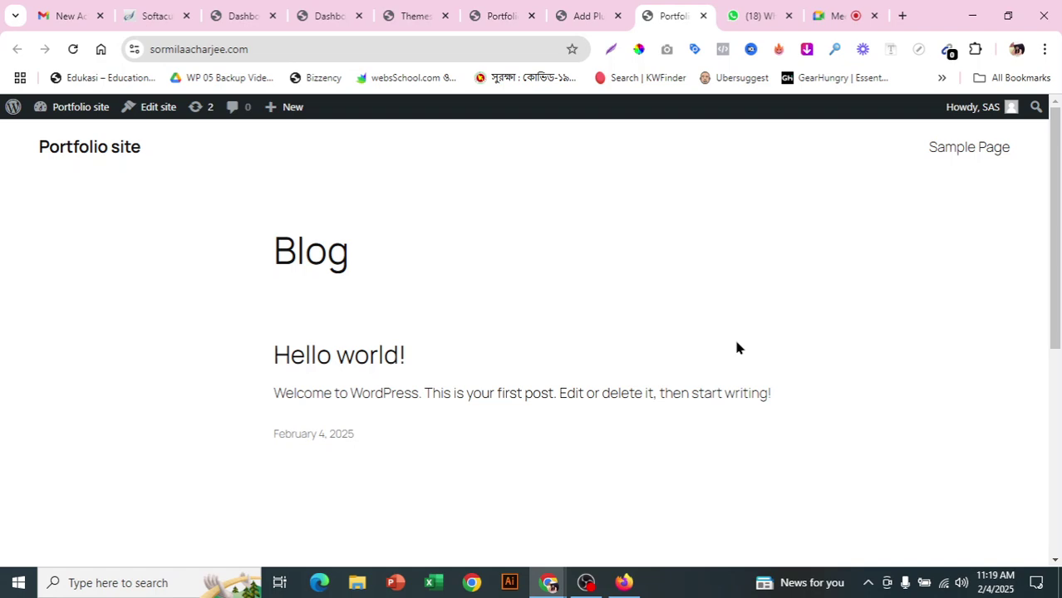
Update the Elementor Website Builder plugin on the Add Plugins page, reload the page and activate the plugin
{"action": "left_click", "coordinate": [570, 13]}
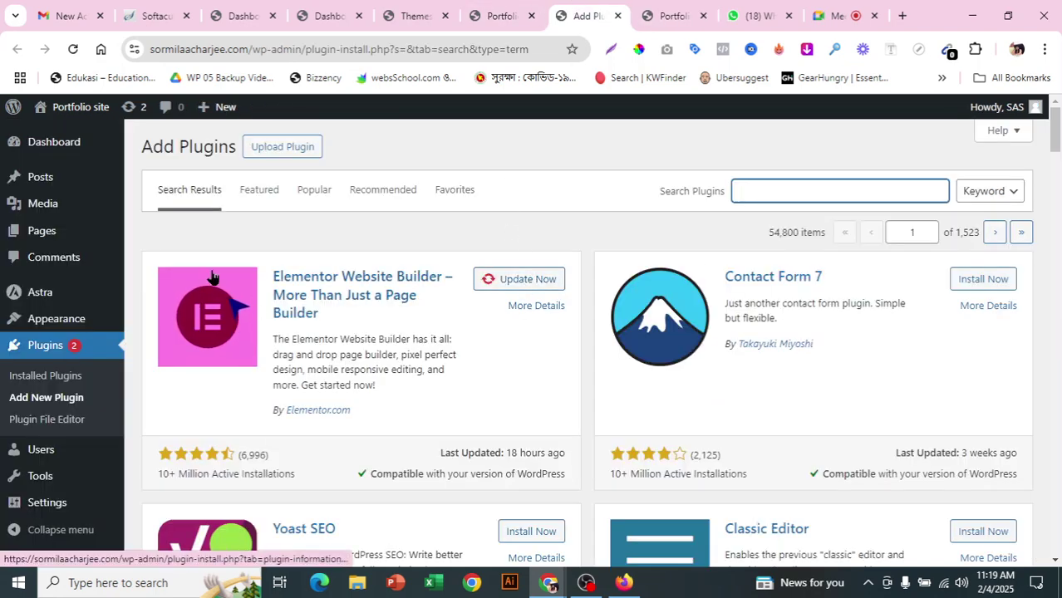
{"action": "left_click", "coordinate": [511, 280]}
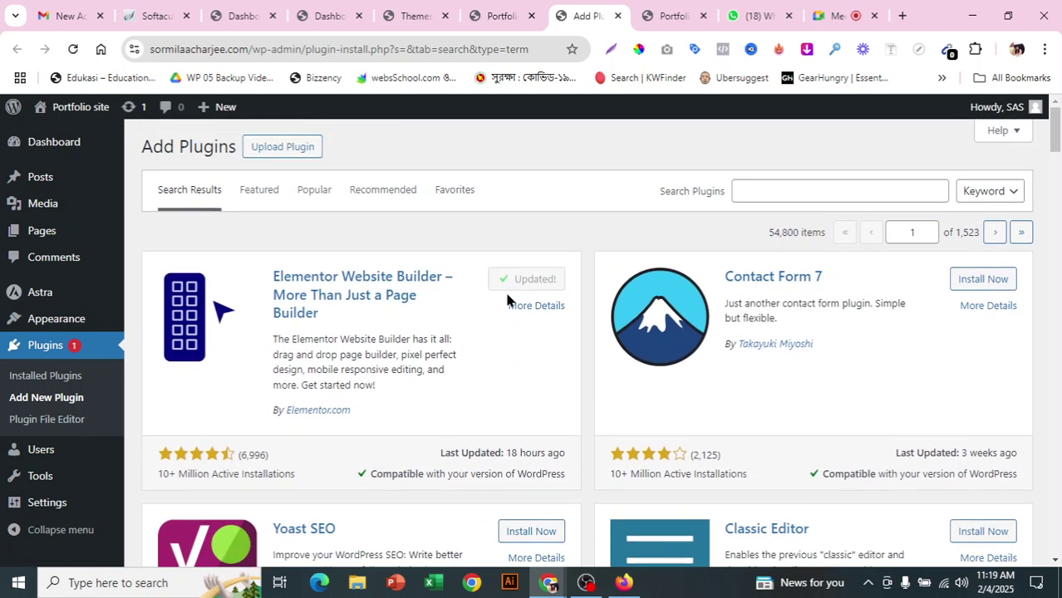
{"action": "scroll", "coordinate": [148, 302], "scroll_direction": "down", "scroll_amount": 1}
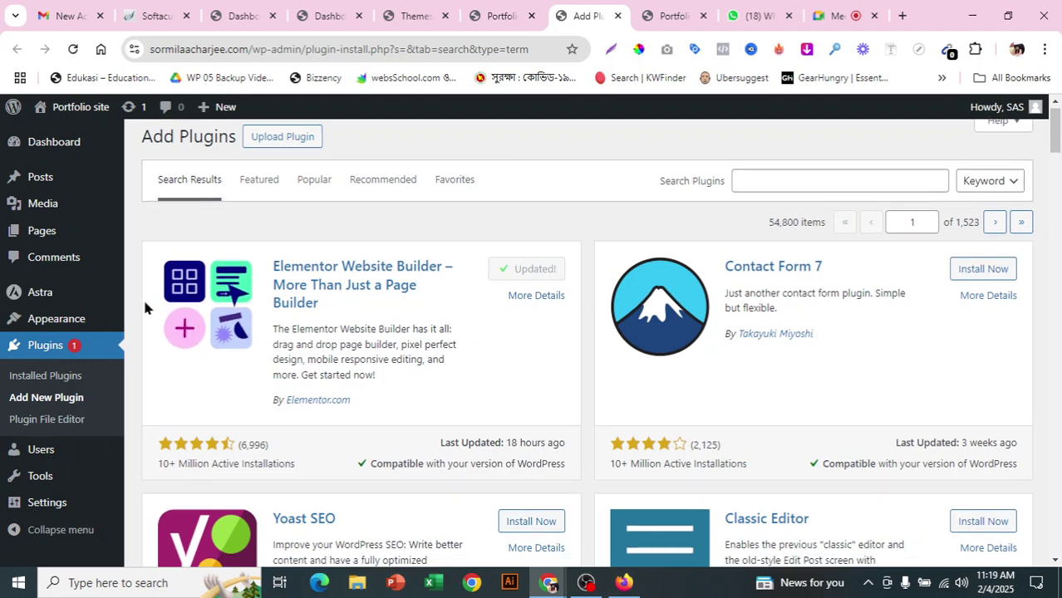
{"action": "scroll", "coordinate": [121, 166], "scroll_direction": "up", "scroll_amount": 1}
{"action": "left_click", "coordinate": [73, 49]}
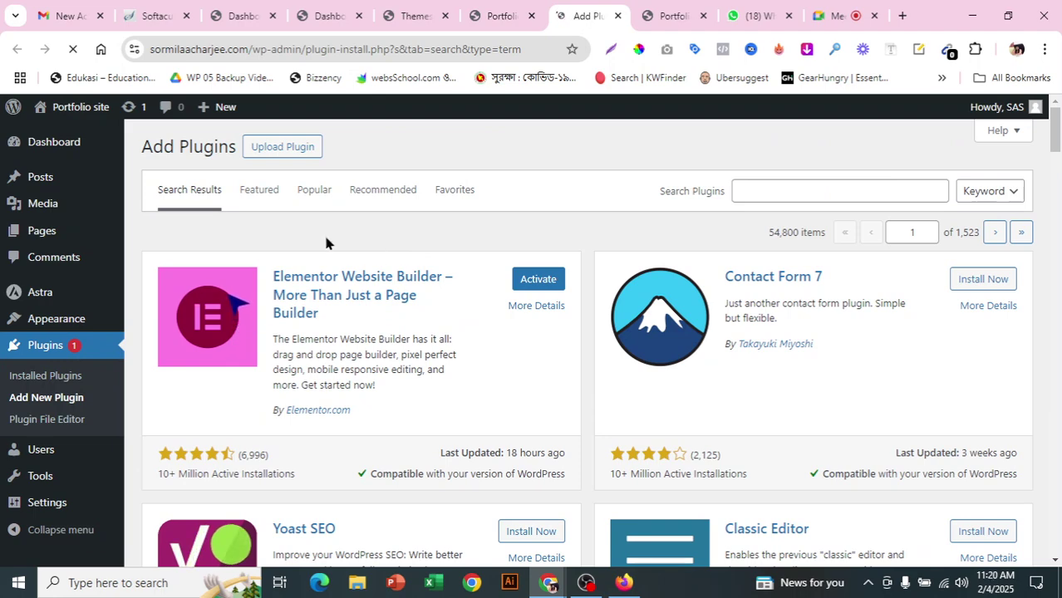
{"action": "left_click", "coordinate": [545, 289]}
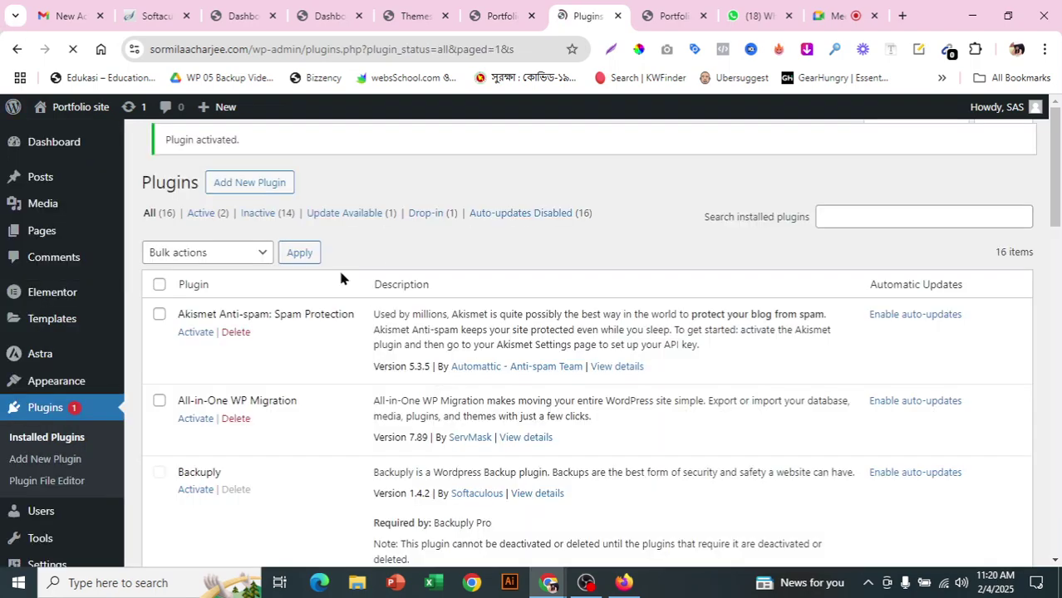
Review the full list of installed plugins, including the Elementor entry
{"action": "scroll", "coordinate": [521, 379], "scroll_direction": "down", "scroll_amount": 4}
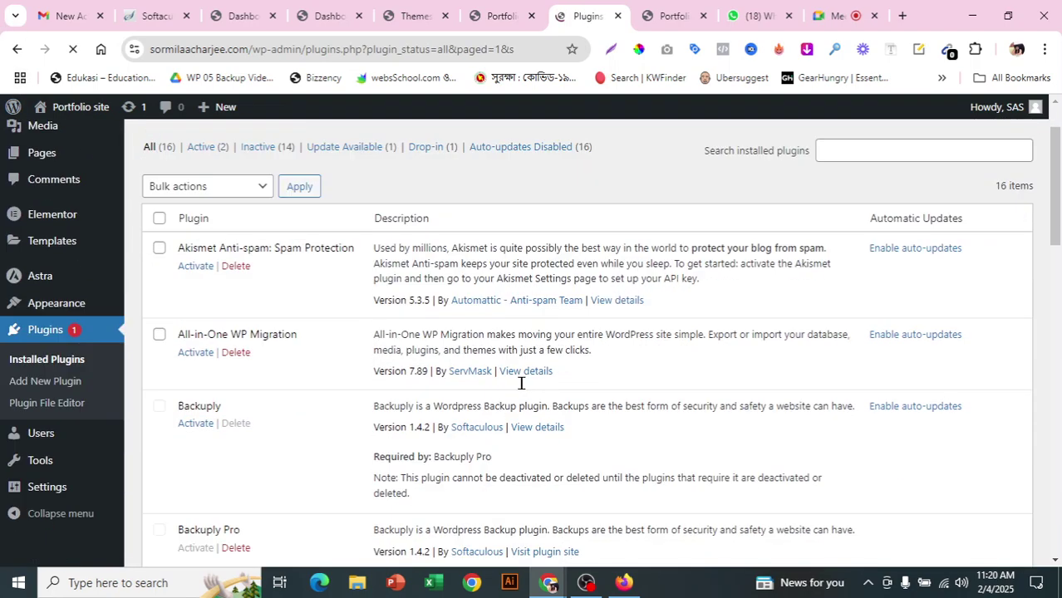
{"action": "scroll", "coordinate": [524, 386], "scroll_direction": "down", "scroll_amount": 2}
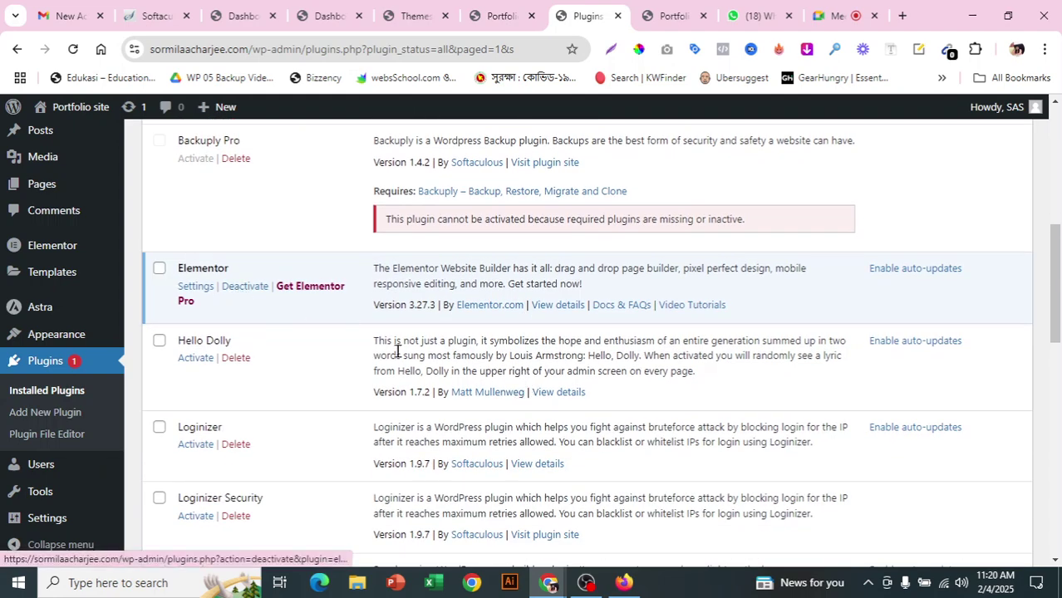
{"action": "scroll", "coordinate": [659, 362], "scroll_direction": "down", "scroll_amount": 3}
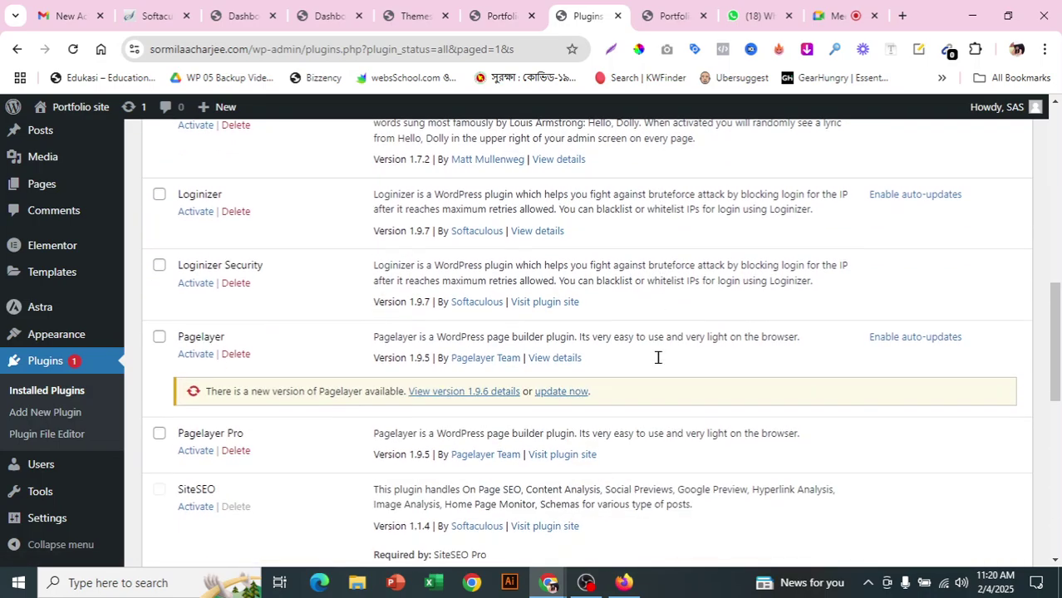
{"action": "scroll", "coordinate": [659, 364], "scroll_direction": "down", "scroll_amount": 7}
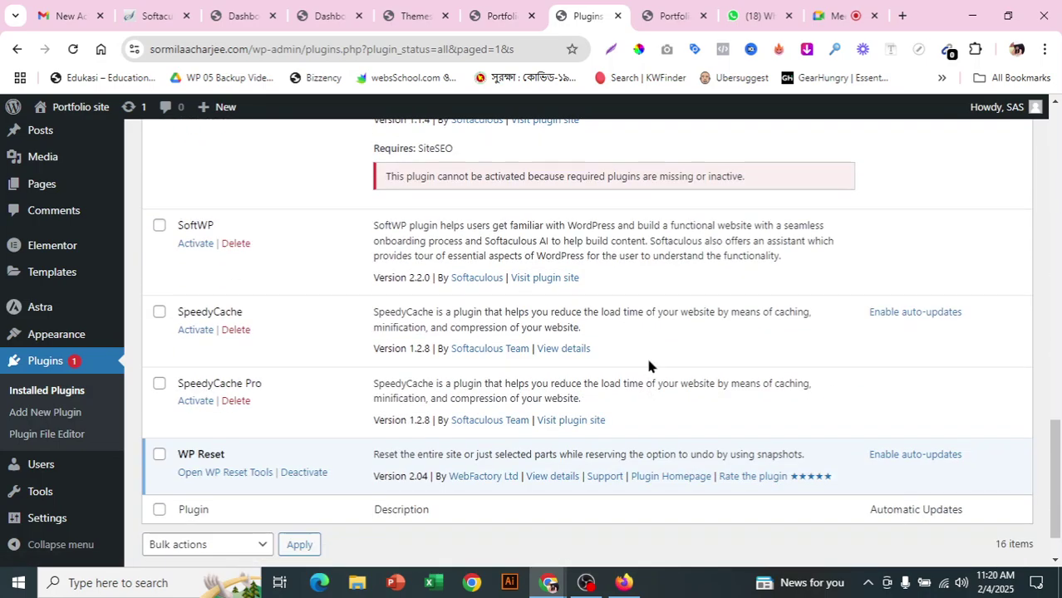
{"action": "scroll", "coordinate": [646, 357], "scroll_direction": "up", "scroll_amount": 10}
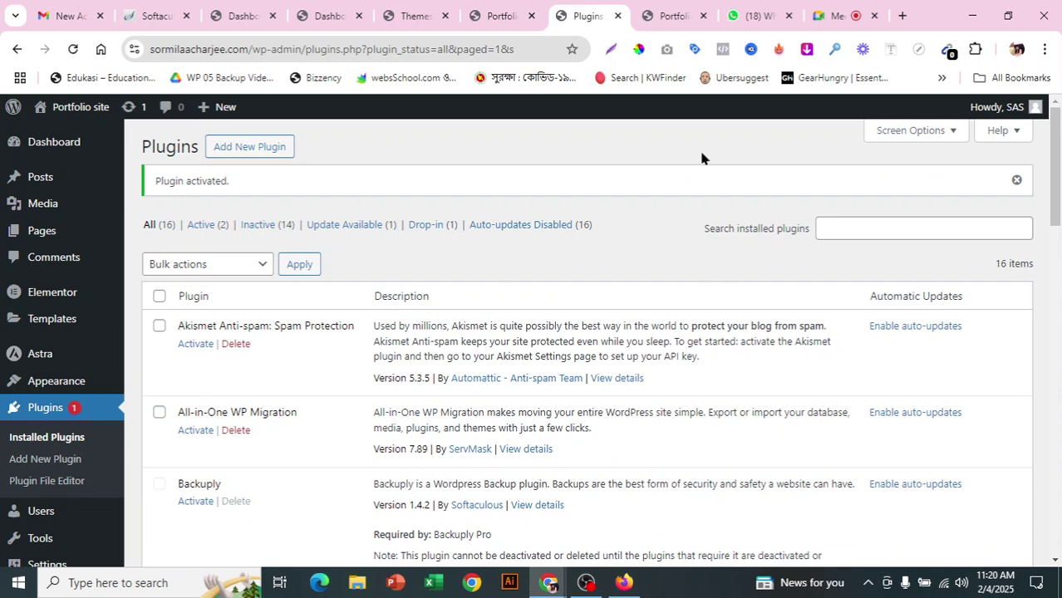
Open the list of all pages in a new browser tab and switch to it
{"action": "mouse_move", "coordinate": [8, 354]}
{"action": "mouse_move", "coordinate": [67, 356]}
{"action": "mouse_move", "coordinate": [35, 359]}
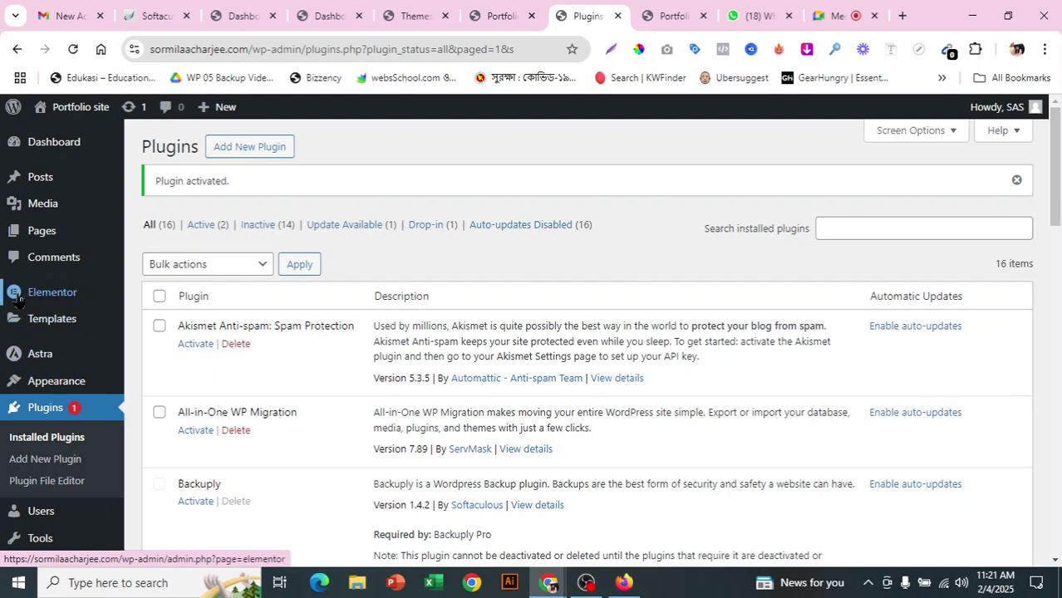
{"action": "mouse_move", "coordinate": [70, 299]}
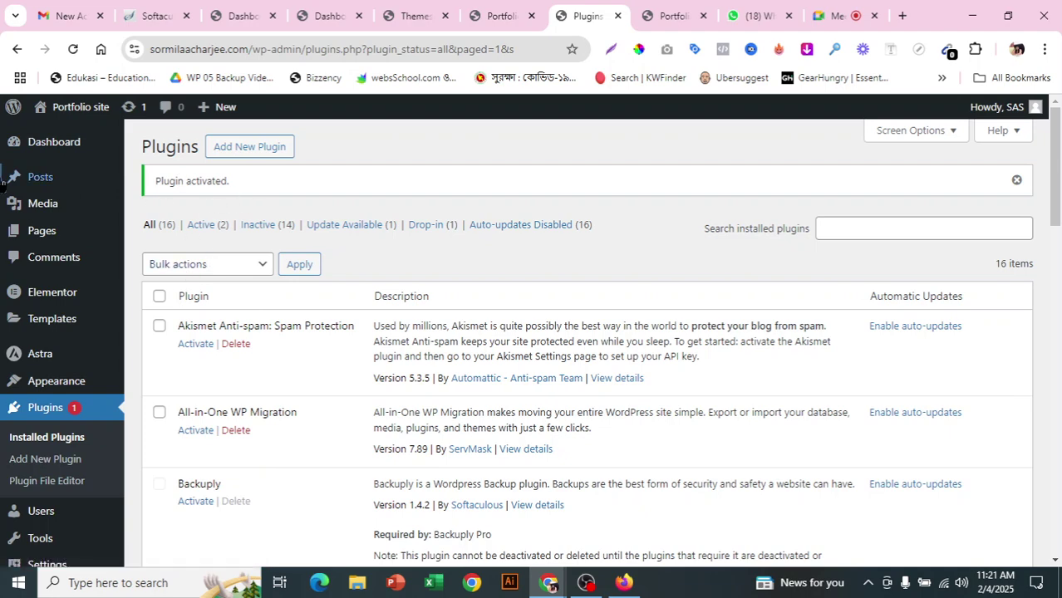
{"action": "mouse_move", "coordinate": [29, 238]}
{"action": "right_click", "coordinate": [159, 236]}
{"action": "left_click", "coordinate": [163, 250]}
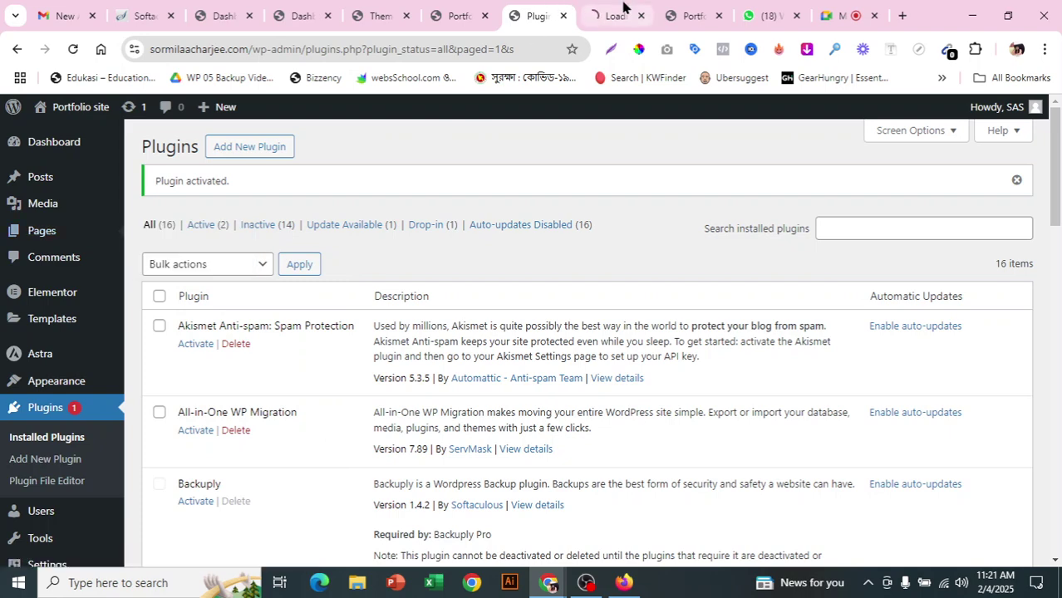
{"action": "left_click", "coordinate": [619, 13]}
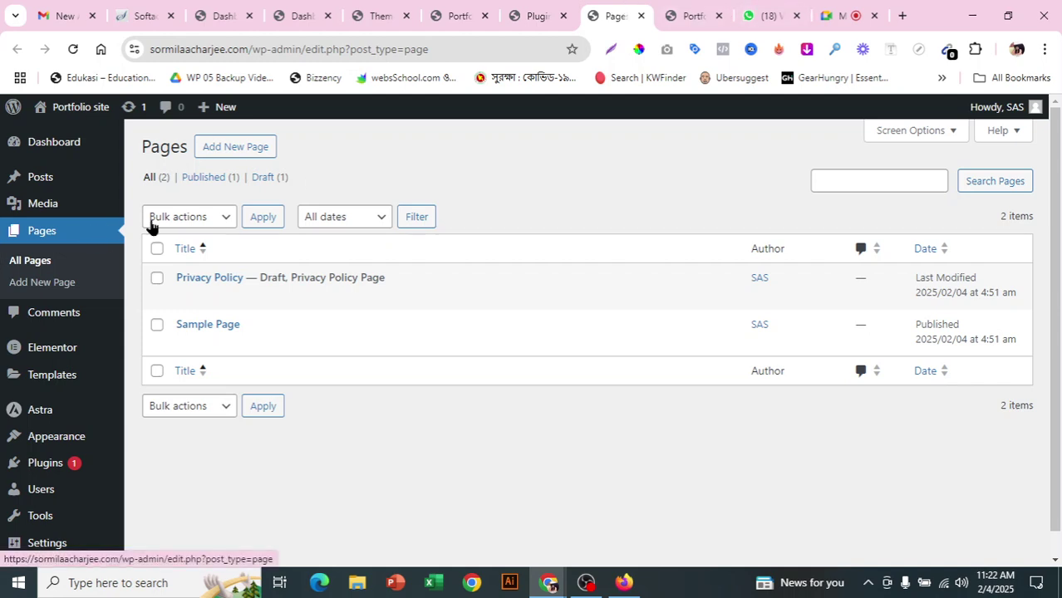
Add a new page titled "Home" and publish it
{"action": "left_click", "coordinate": [220, 148]}
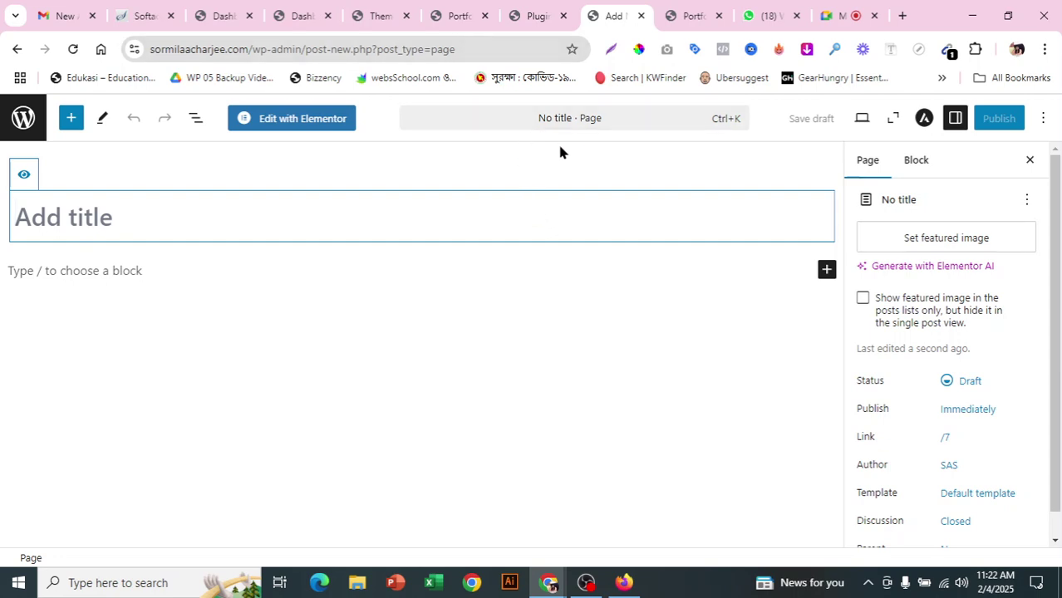
{"action": "type", "text": "H"}
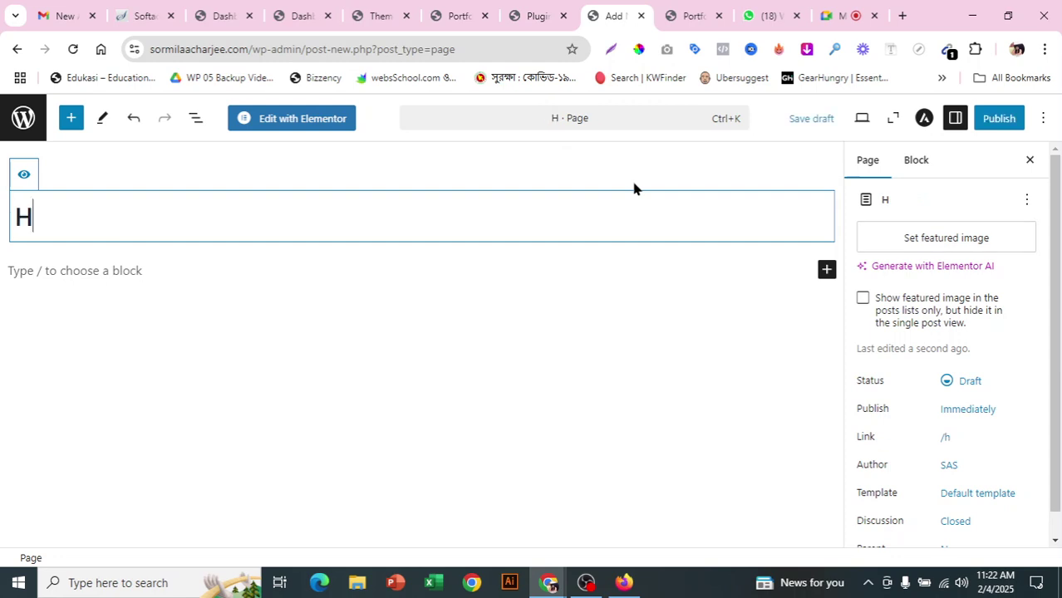
{"action": "type", "text": "ome"}
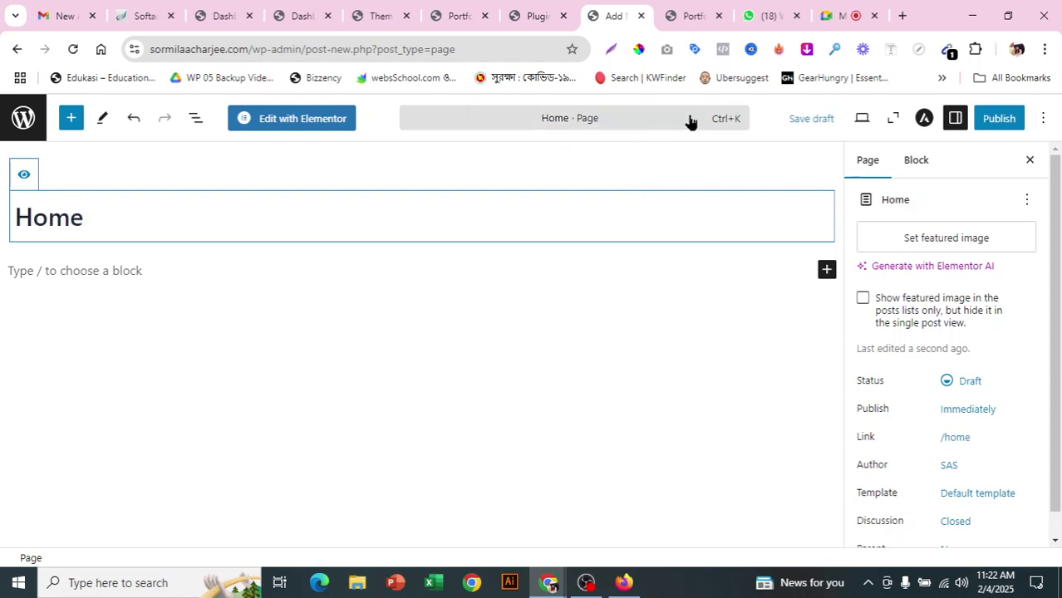
{"action": "left_click", "coordinate": [1007, 118]}
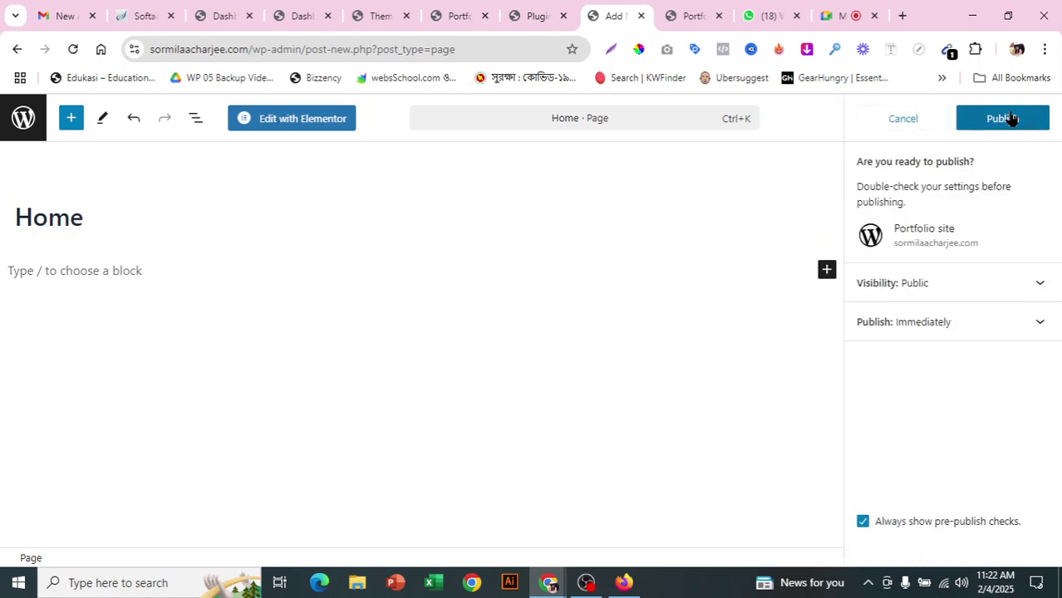
{"action": "left_click", "coordinate": [1008, 119]}
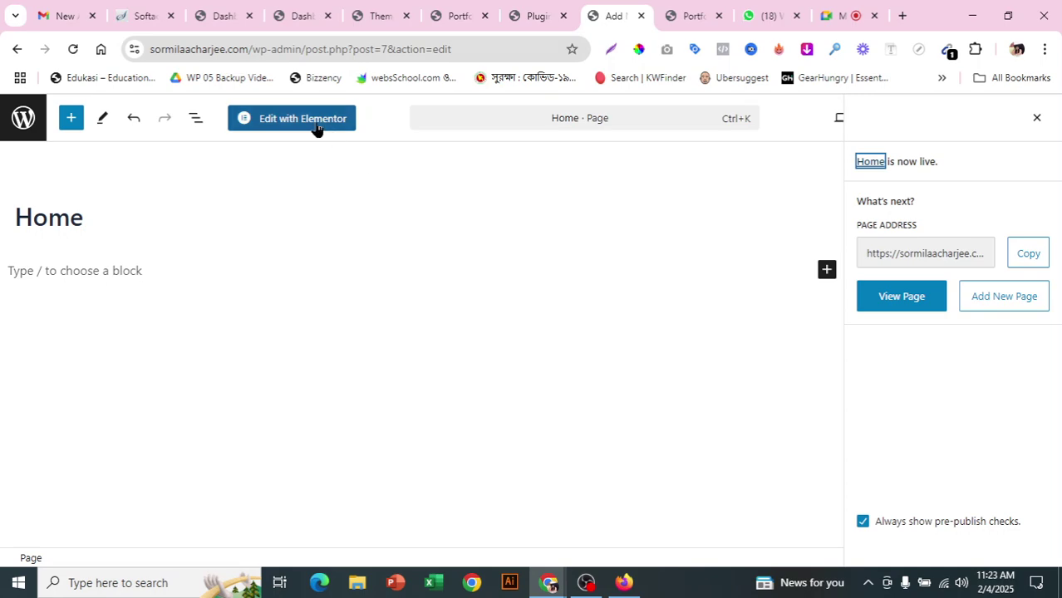
Close the new page's editor tab, open the list of all pages from the plugins tab and reload it
{"action": "left_click", "coordinate": [550, 11]}
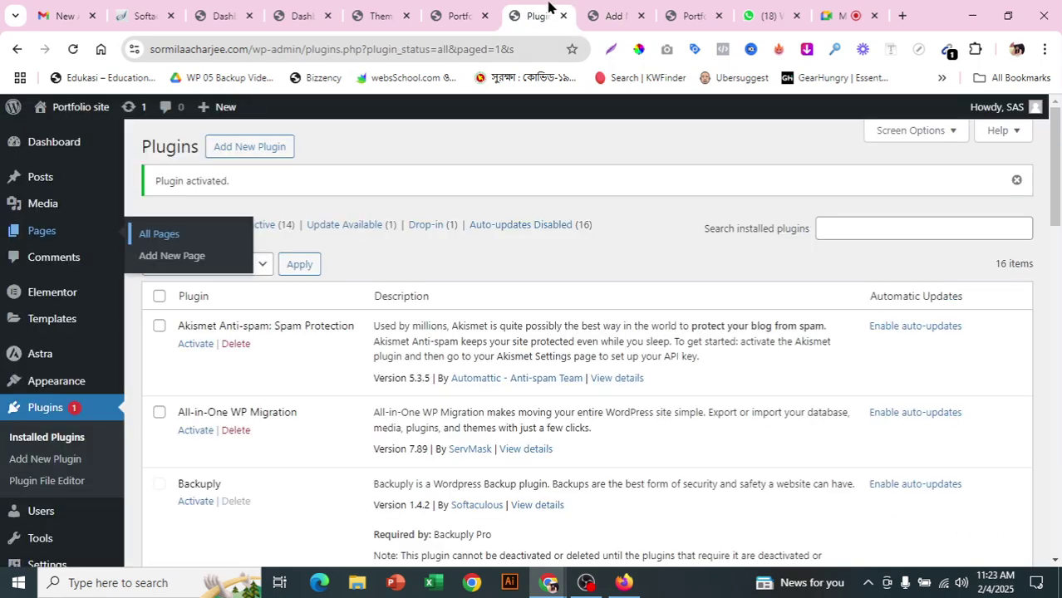
{"action": "left_click", "coordinate": [614, 10]}
{"action": "left_click", "coordinate": [640, 15]}
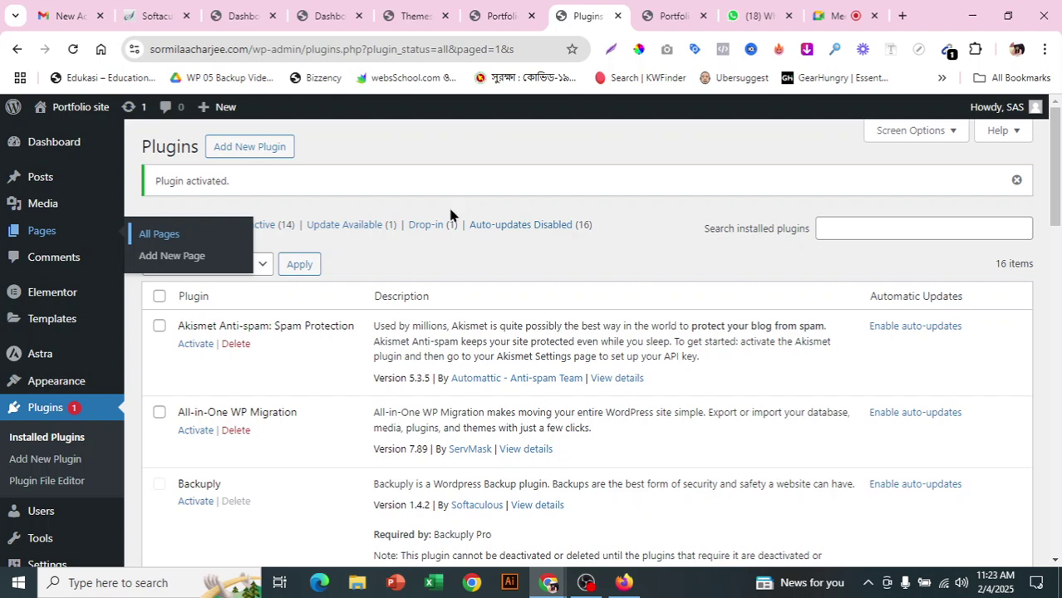
{"action": "left_click", "coordinate": [162, 235]}
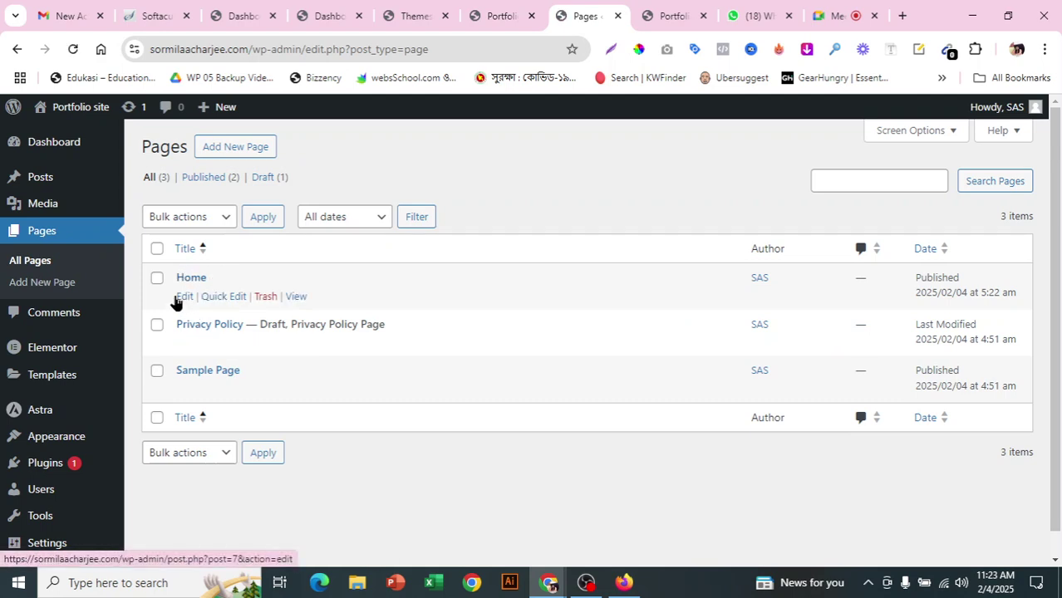
{"action": "left_click", "coordinate": [73, 49]}
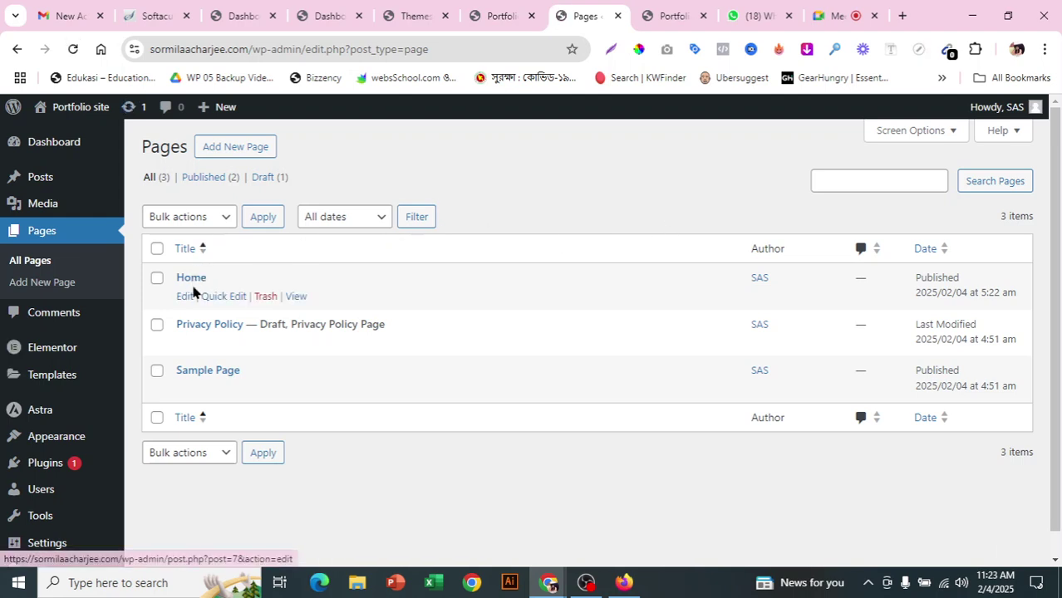
Open the Home page for editing in Elementor and skip the AI introduction notification
{"action": "left_click", "coordinate": [184, 297]}
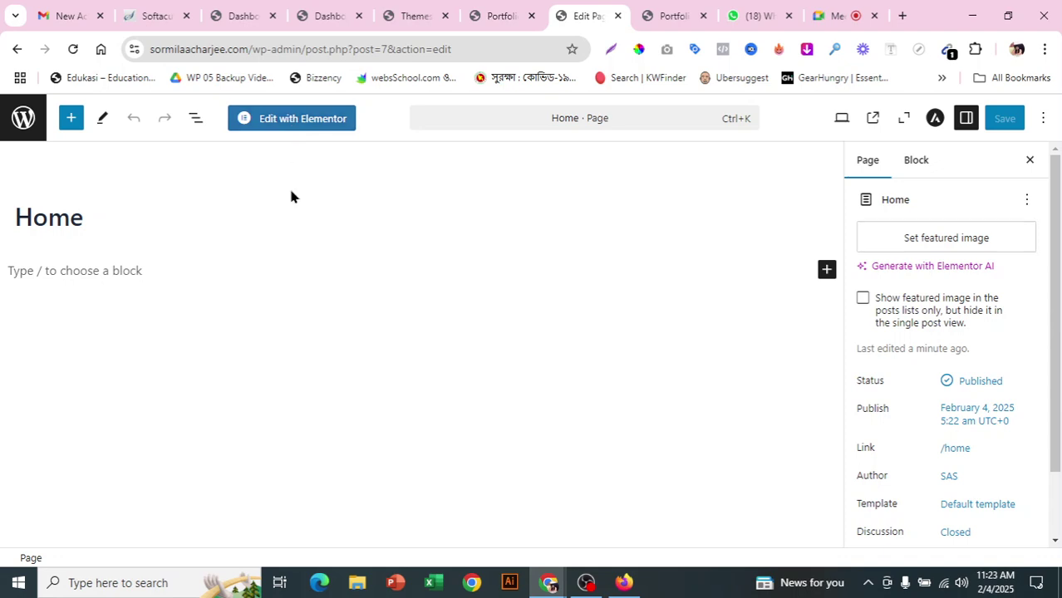
{"action": "left_click", "coordinate": [329, 121]}
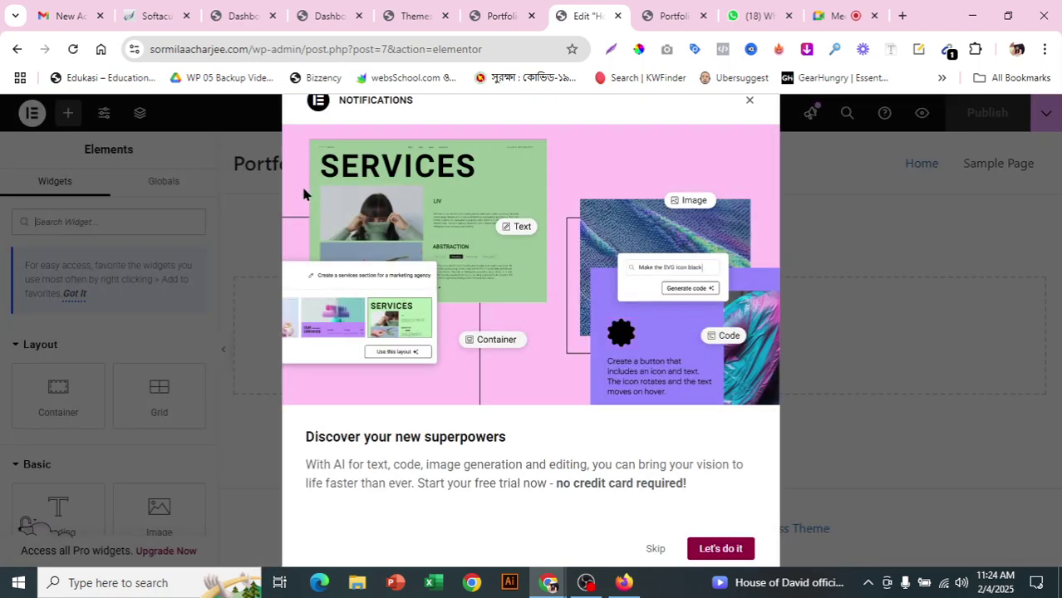
{"action": "left_click", "coordinate": [656, 550]}
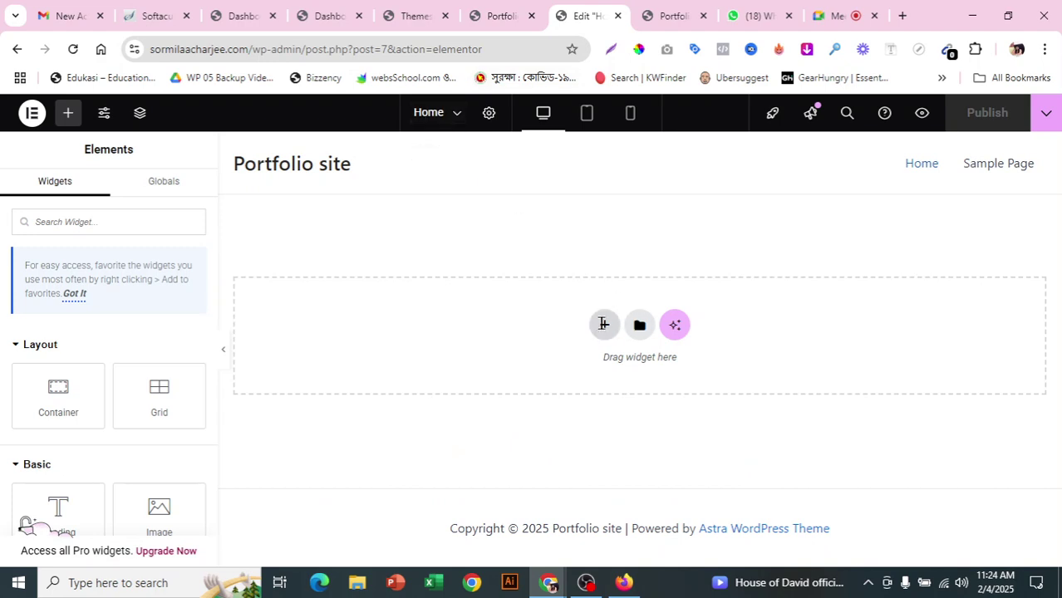
Add a Flexbox container with the single-column, downward structure to the Home page
{"action": "left_click", "coordinate": [603, 327]}
{"action": "left_click", "coordinate": [591, 372]}
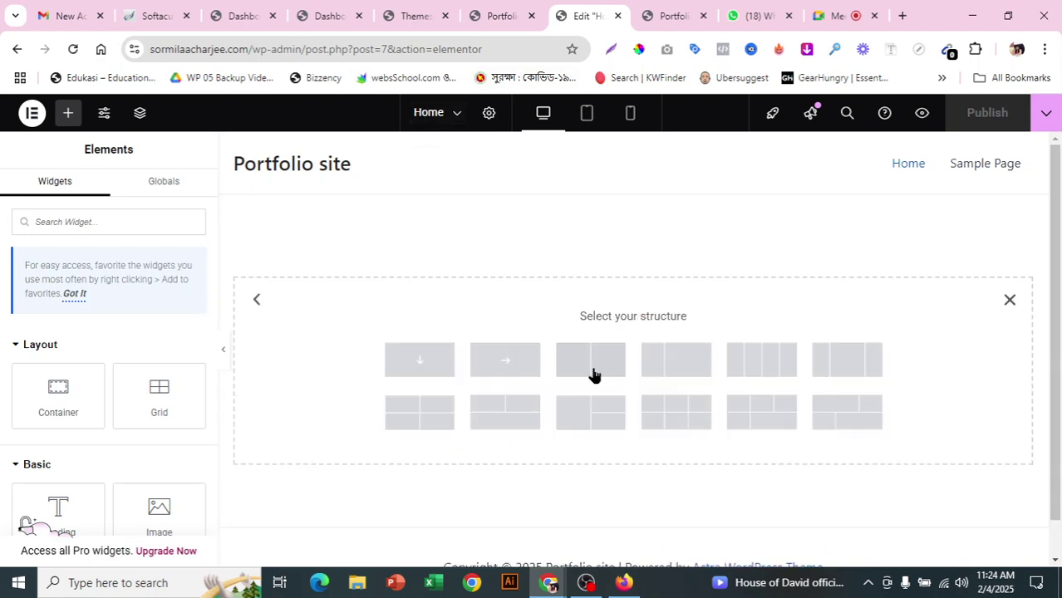
{"action": "left_click", "coordinate": [444, 371]}
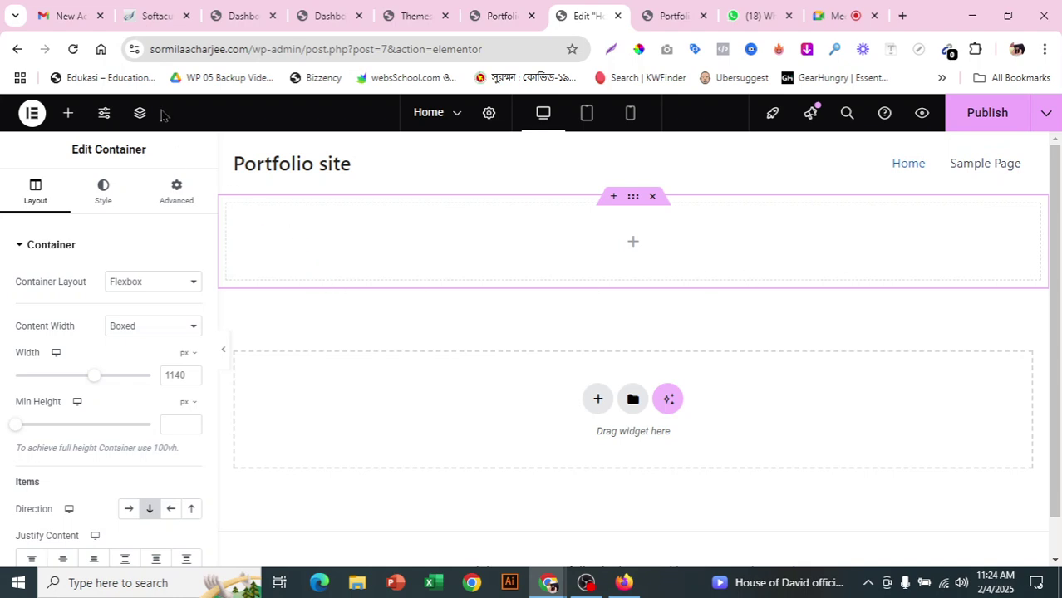
Search the Elementor widgets for "nav", check the Nav Menu widget's details and view the global widgets
{"action": "left_click", "coordinate": [71, 116]}
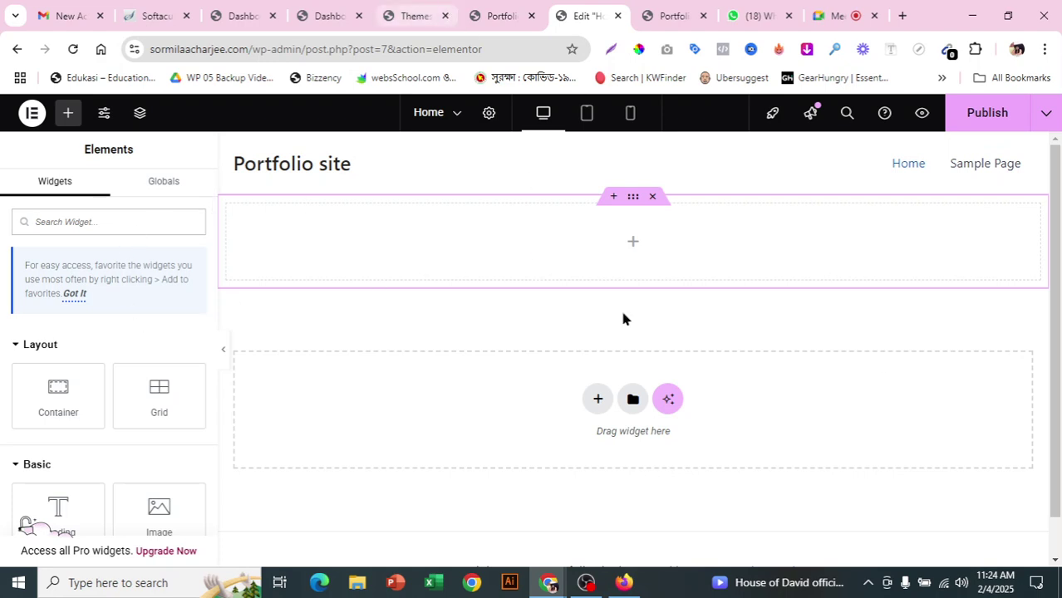
{"action": "type", "text": "nav"}
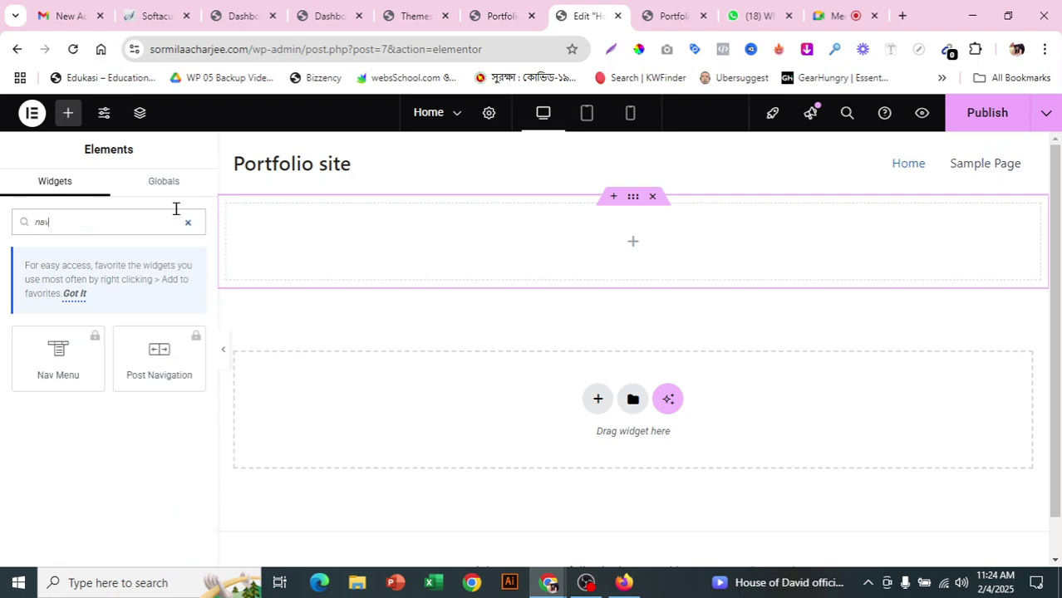
{"action": "left_click", "coordinate": [70, 356]}
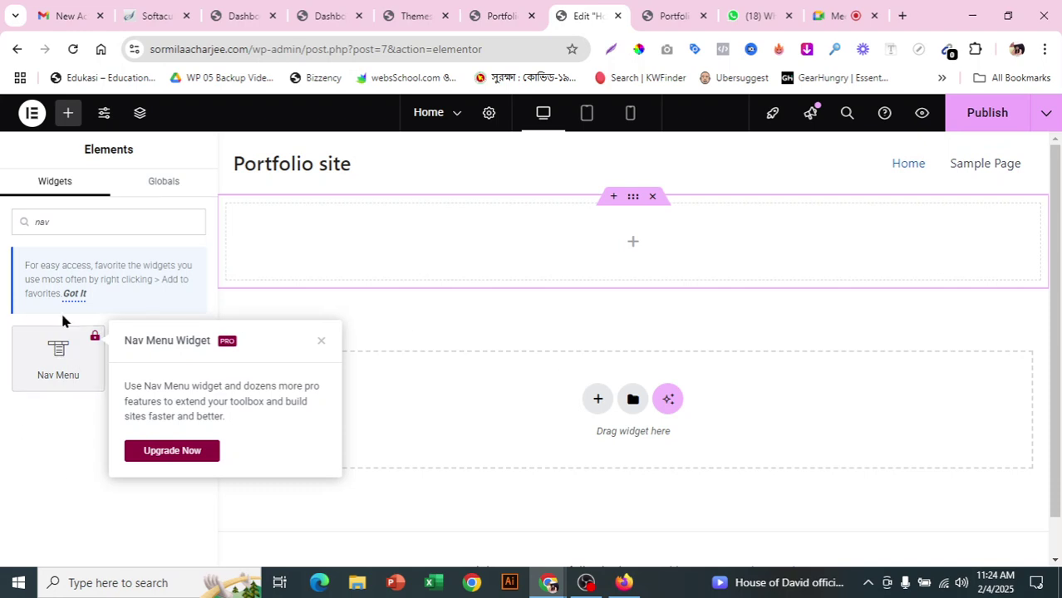
{"action": "left_click", "coordinate": [36, 194]}
{"action": "left_click", "coordinate": [161, 190]}
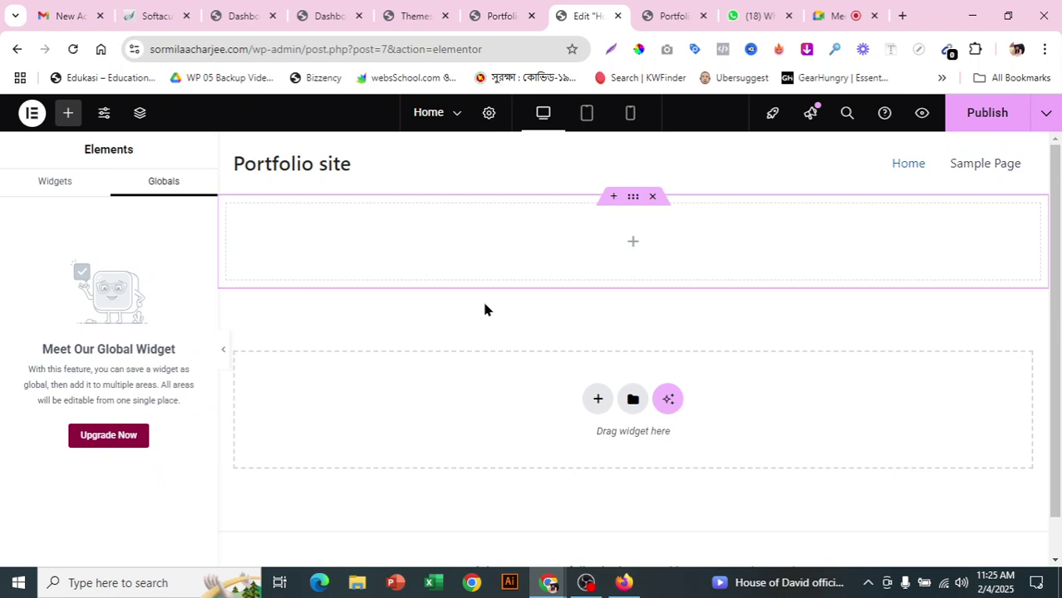
{"action": "left_click", "coordinate": [758, 14]}
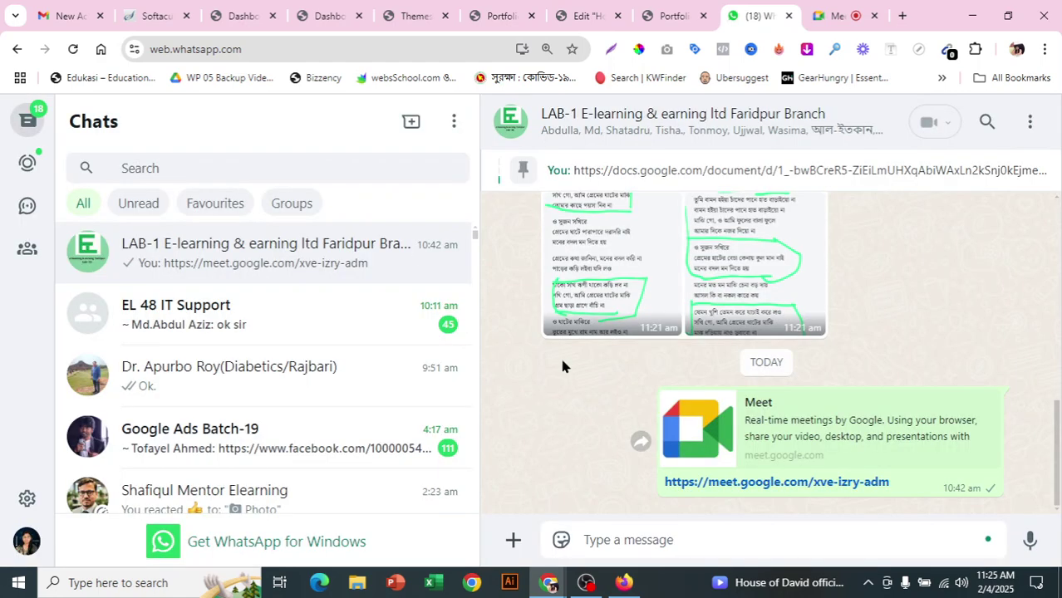
{"action": "left_click", "coordinate": [516, 542]}
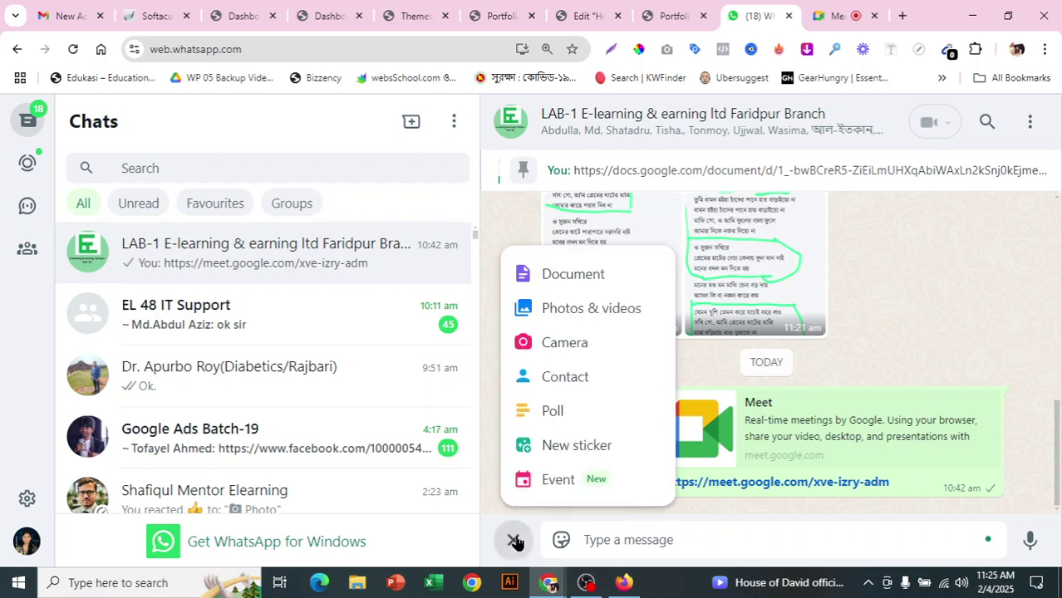
{"action": "left_click", "coordinate": [353, 584]}
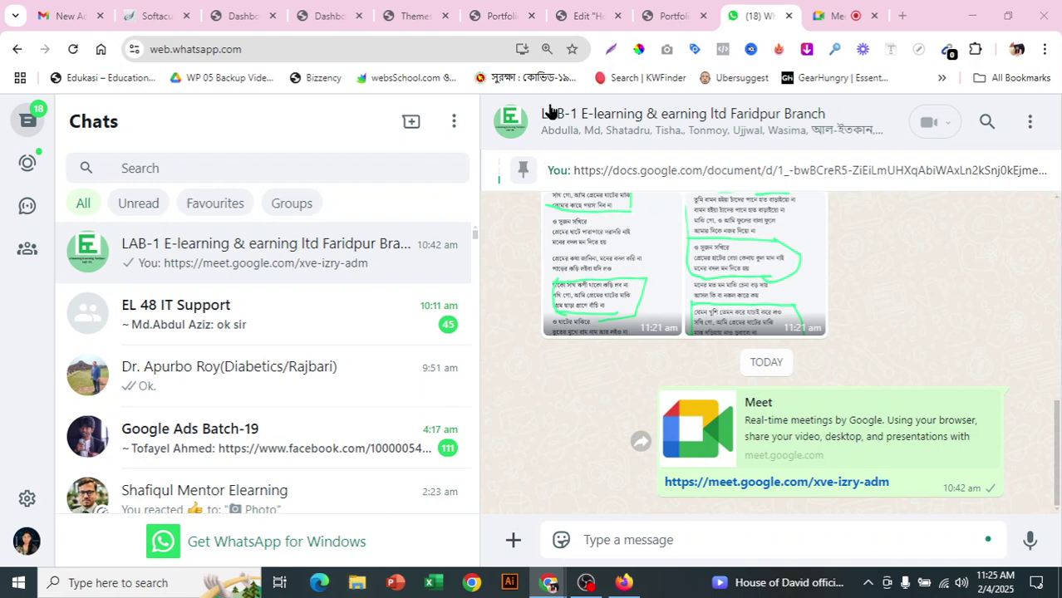
{"action": "left_click", "coordinate": [513, 8]}
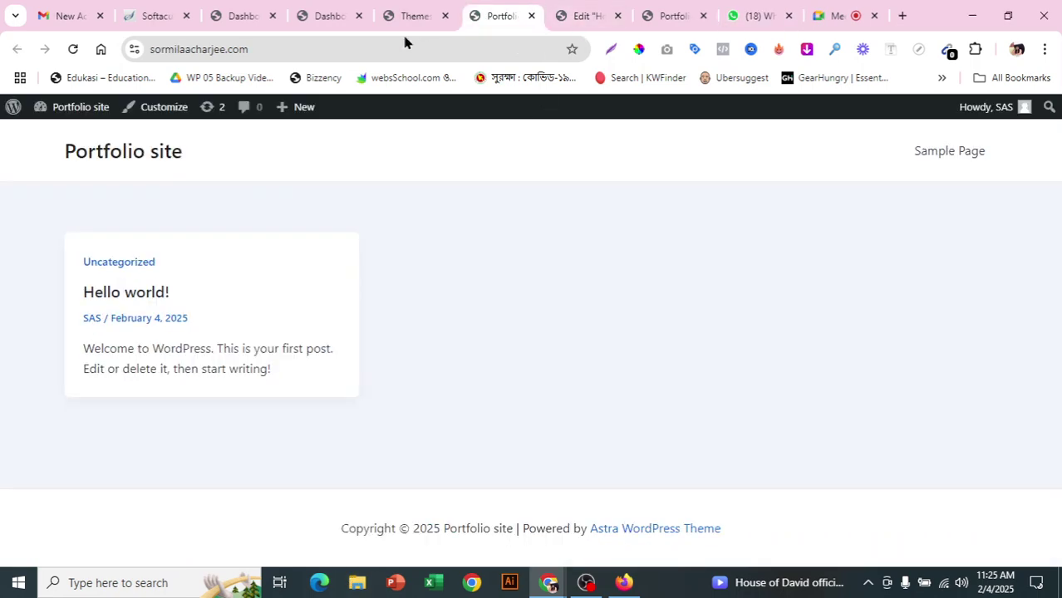
{"action": "left_click", "coordinate": [591, 8]}
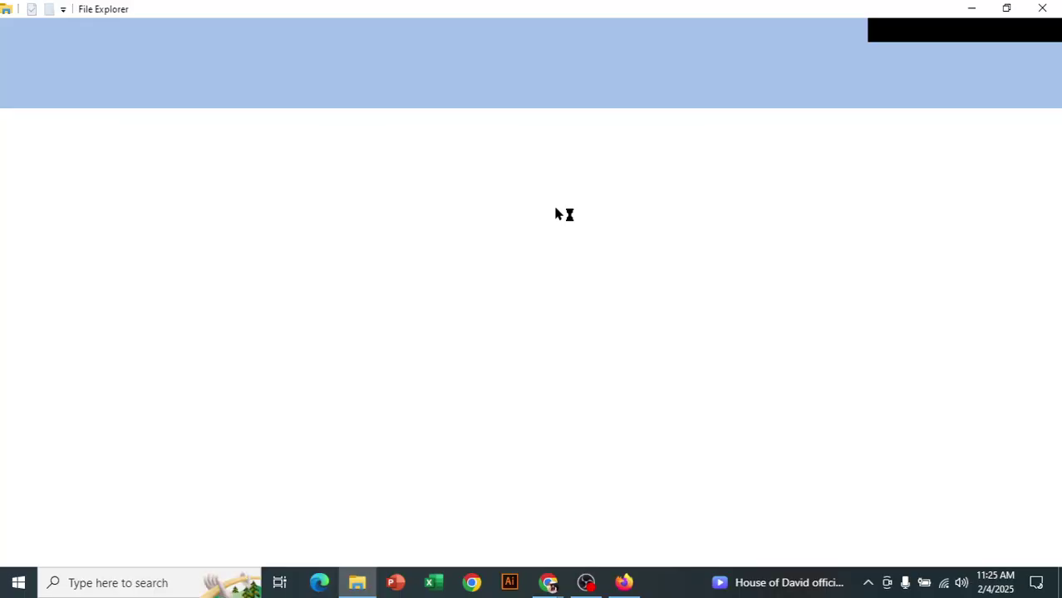
{"action": "mouse_move", "coordinate": [551, 586]}
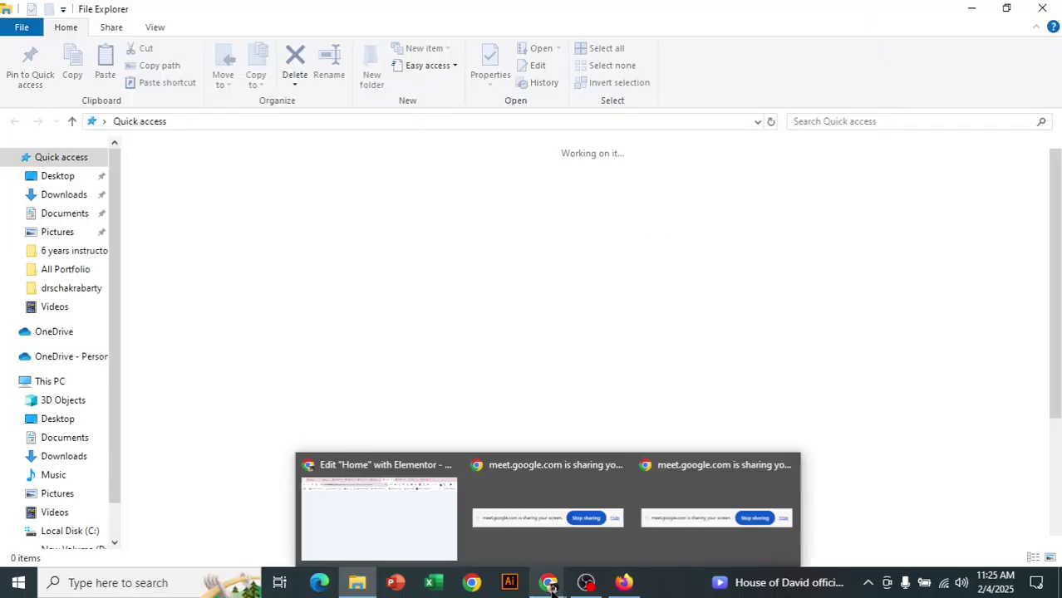
{"action": "left_click", "coordinate": [437, 509]}
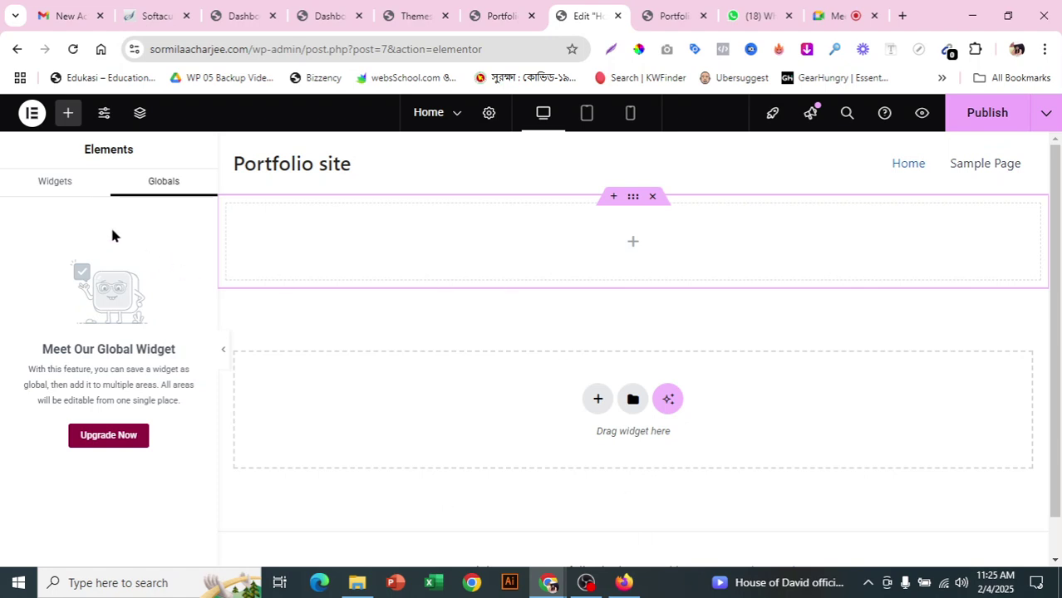
Add a Progress Bar widget from the General widgets to the empty container
{"action": "left_click", "coordinate": [631, 243]}
{"action": "mouse_move", "coordinate": [413, 7]}
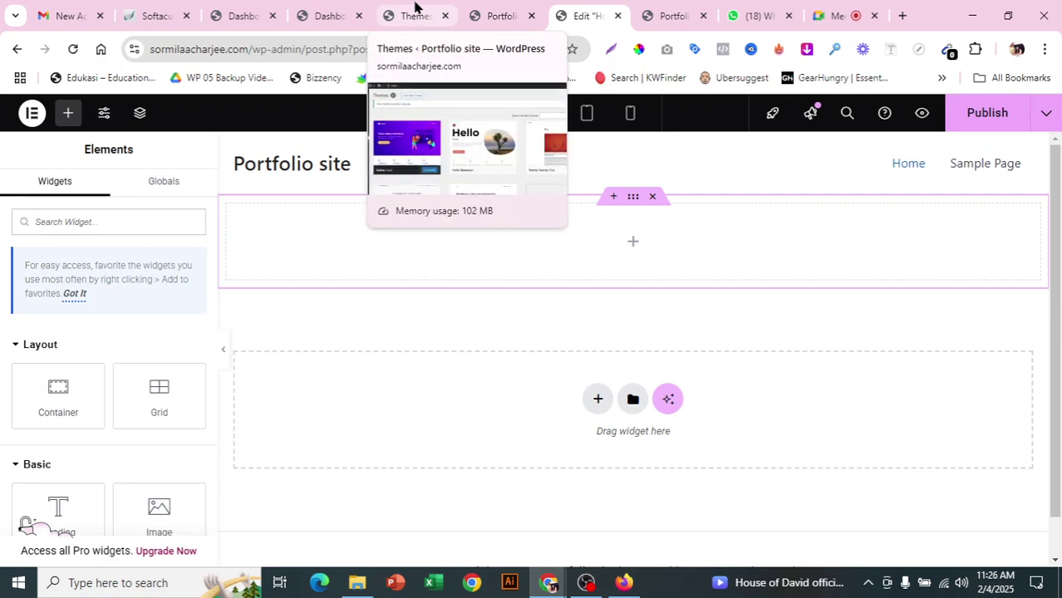
{"action": "left_click", "coordinate": [525, 11]}
{"action": "left_click", "coordinate": [574, 14]}
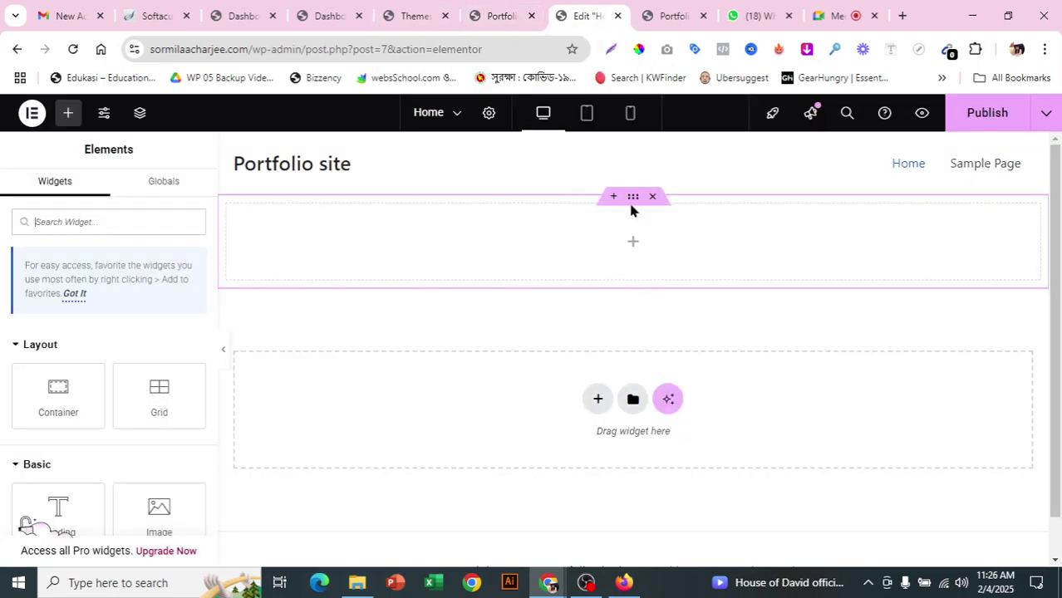
{"action": "scroll", "coordinate": [94, 301], "scroll_direction": "down", "scroll_amount": 4}
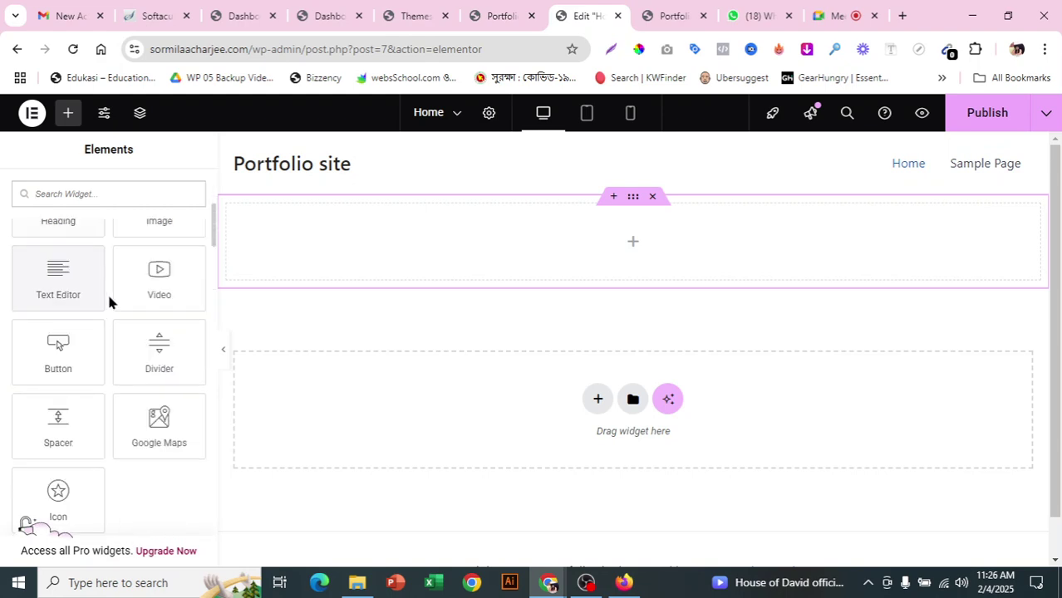
{"action": "scroll", "coordinate": [177, 378], "scroll_direction": "down", "scroll_amount": 5}
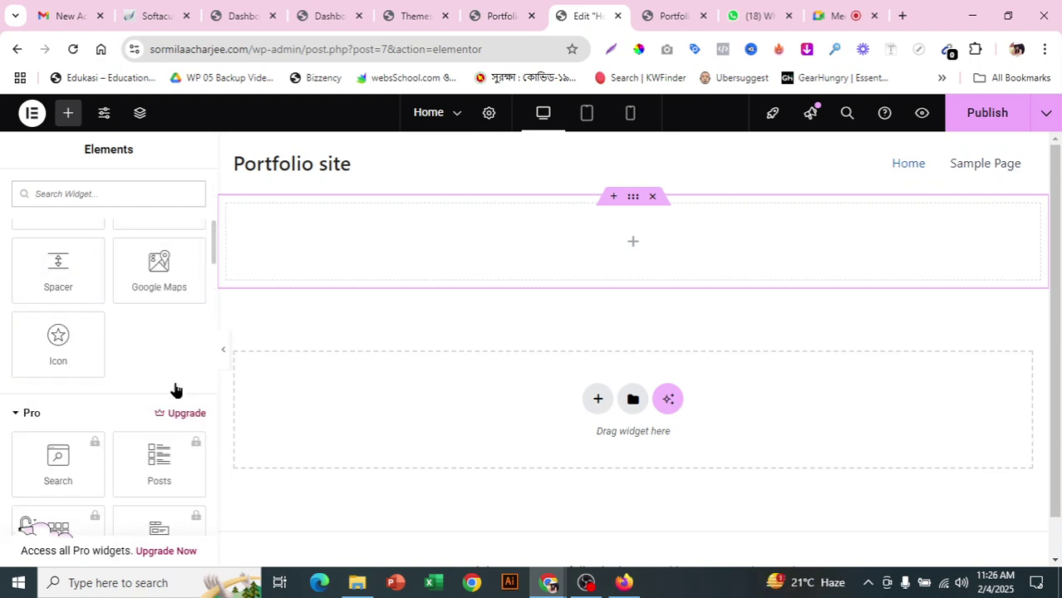
{"action": "scroll", "coordinate": [171, 389], "scroll_direction": "down", "scroll_amount": 5}
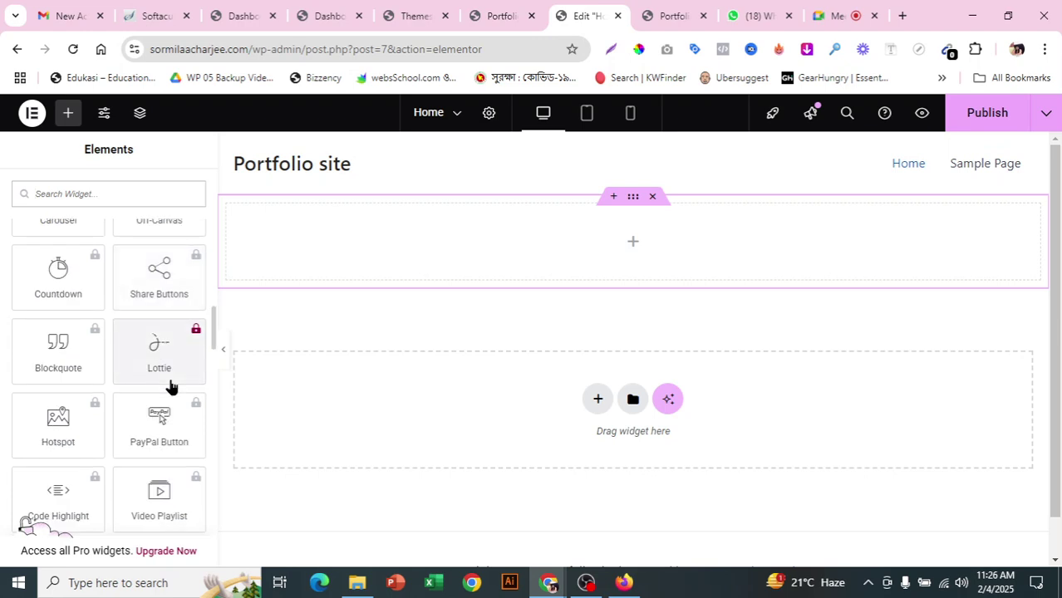
{"action": "scroll", "coordinate": [175, 370], "scroll_direction": "up", "scroll_amount": 1}
{"action": "scroll", "coordinate": [182, 379], "scroll_direction": "down", "scroll_amount": 5}
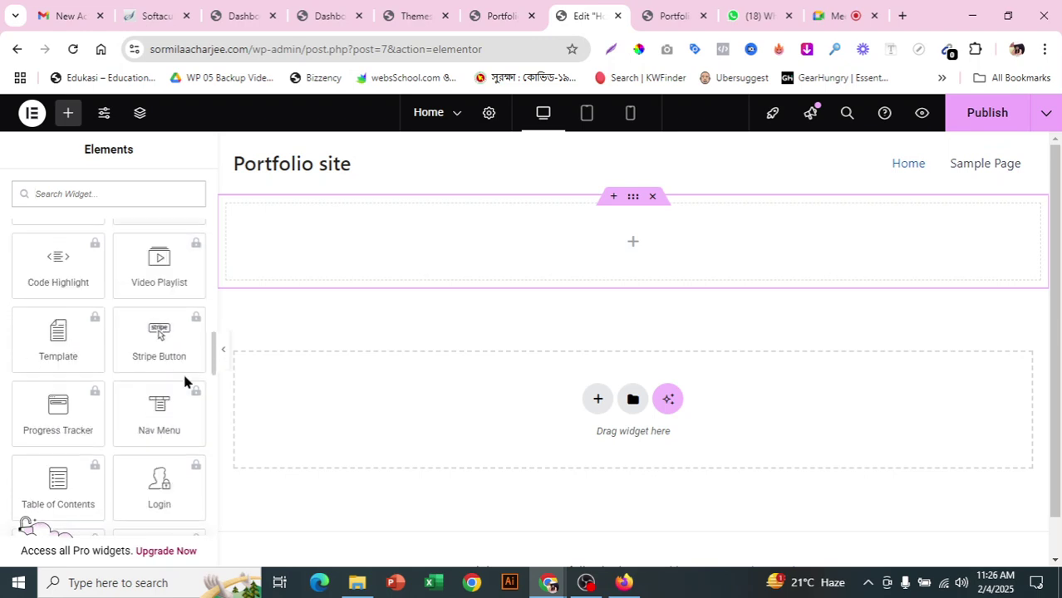
{"action": "scroll", "coordinate": [178, 379], "scroll_direction": "down", "scroll_amount": 3}
{"action": "scroll", "coordinate": [178, 374], "scroll_direction": "down", "scroll_amount": 3}
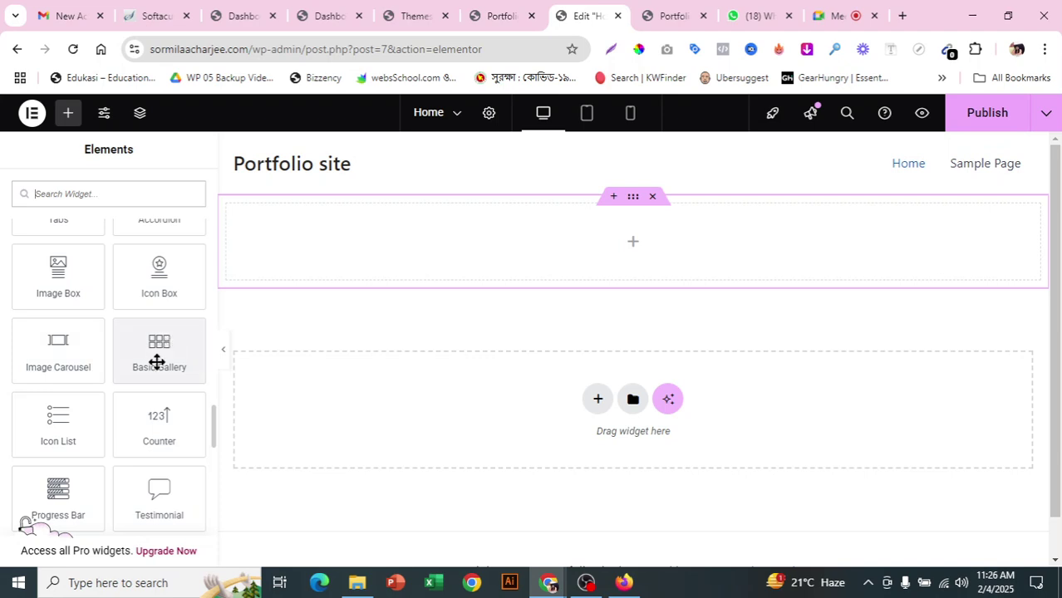
{"action": "scroll", "coordinate": [170, 359], "scroll_direction": "down", "scroll_amount": 1}
{"action": "scroll", "coordinate": [155, 461], "scroll_direction": "down", "scroll_amount": 1}
{"action": "scroll", "coordinate": [158, 469], "scroll_direction": "down", "scroll_amount": 1}
{"action": "scroll", "coordinate": [158, 472], "scroll_direction": "up", "scroll_amount": 2}
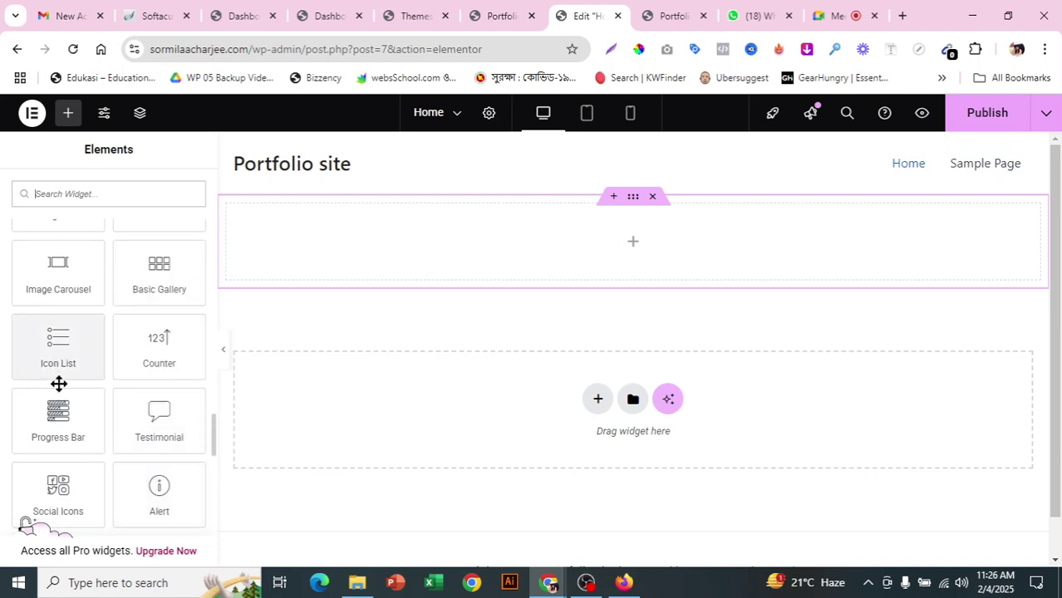
{"action": "left_click_drag", "start_coordinate": [59, 439], "coordinate": [593, 258]}
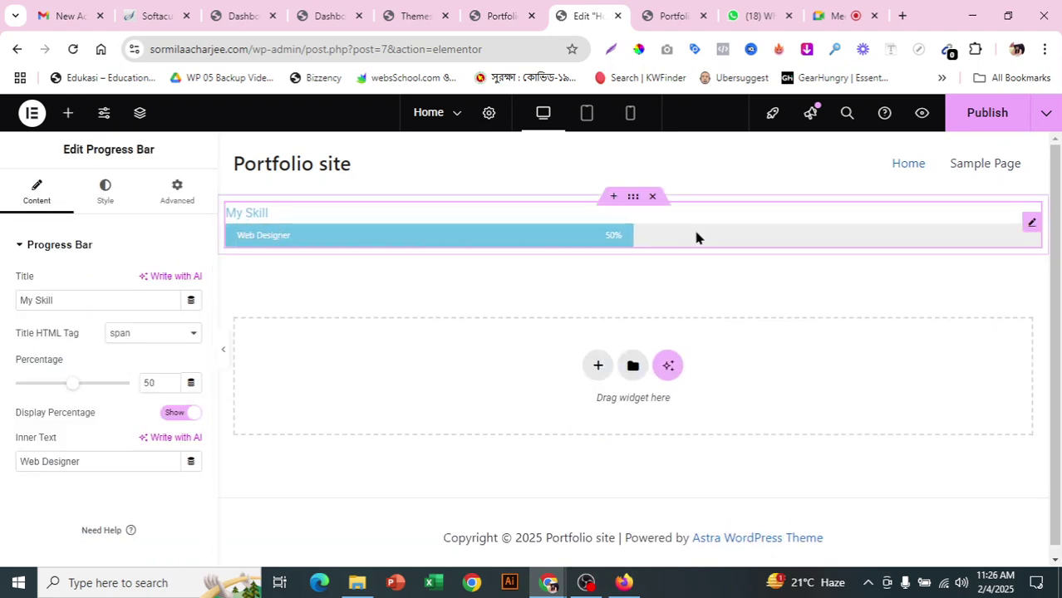
Replace the progress bar's title with "earning"
{"action": "left_click_drag", "start_coordinate": [66, 297], "coordinate": [5, 302]}
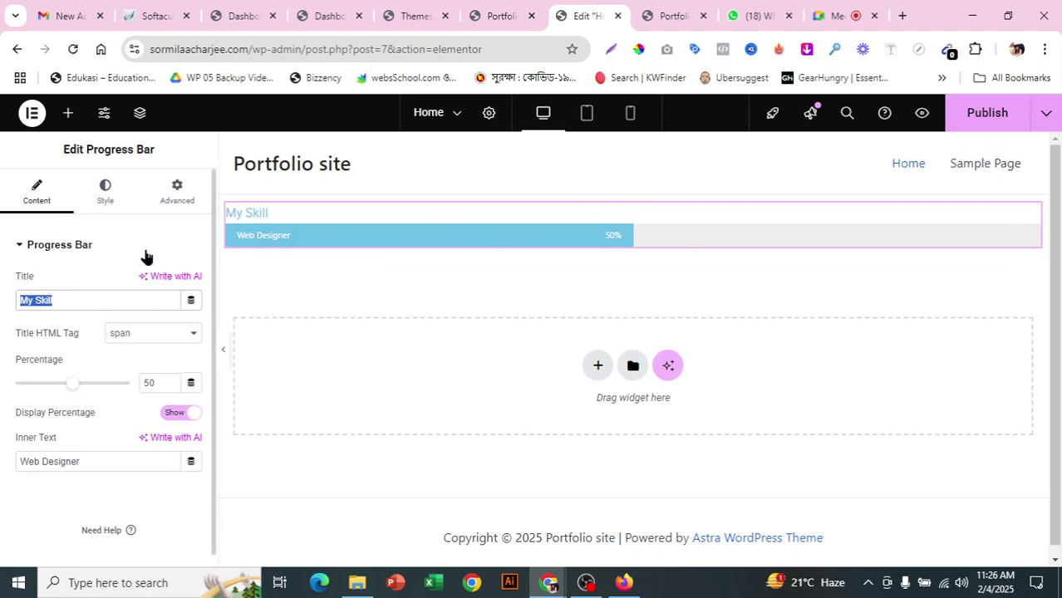
{"action": "key", "text": "BackSpace"}
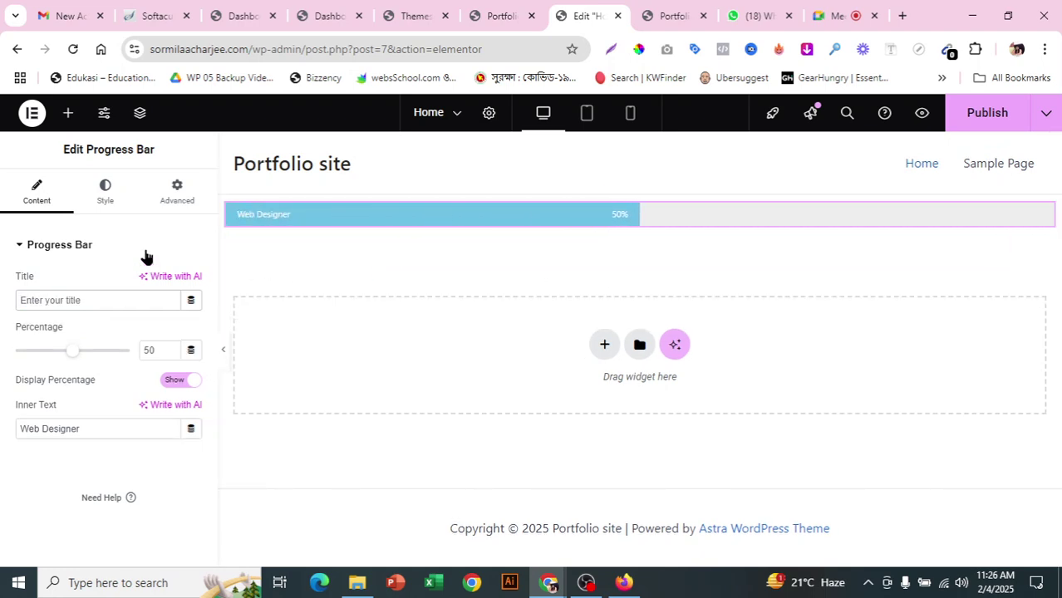
{"action": "type", "text": "earning"}
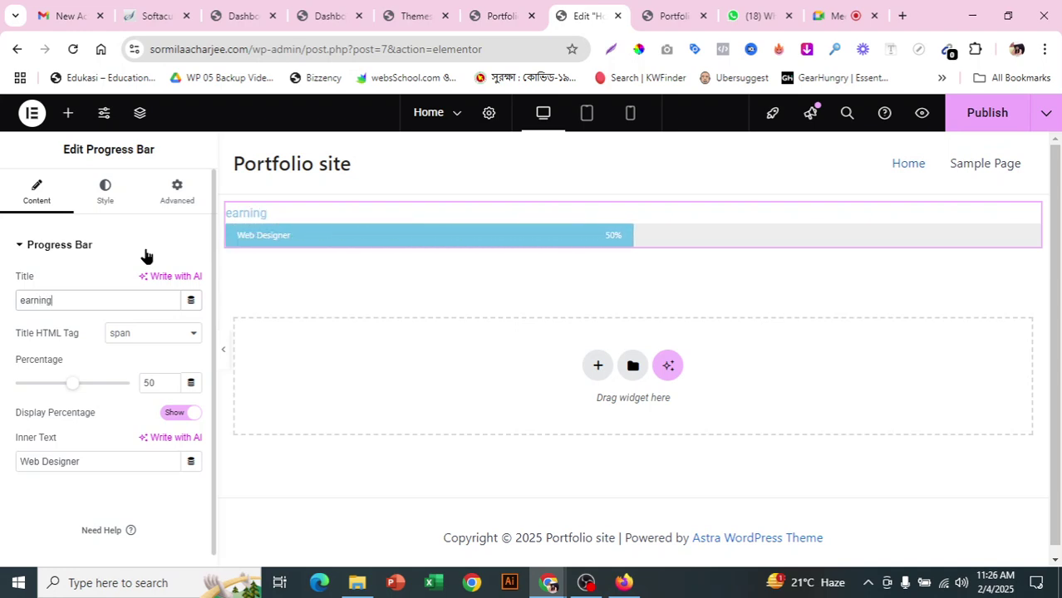
Adjust the progress bar's percentage to 89
{"action": "left_click_drag", "start_coordinate": [78, 386], "coordinate": [116, 386]}
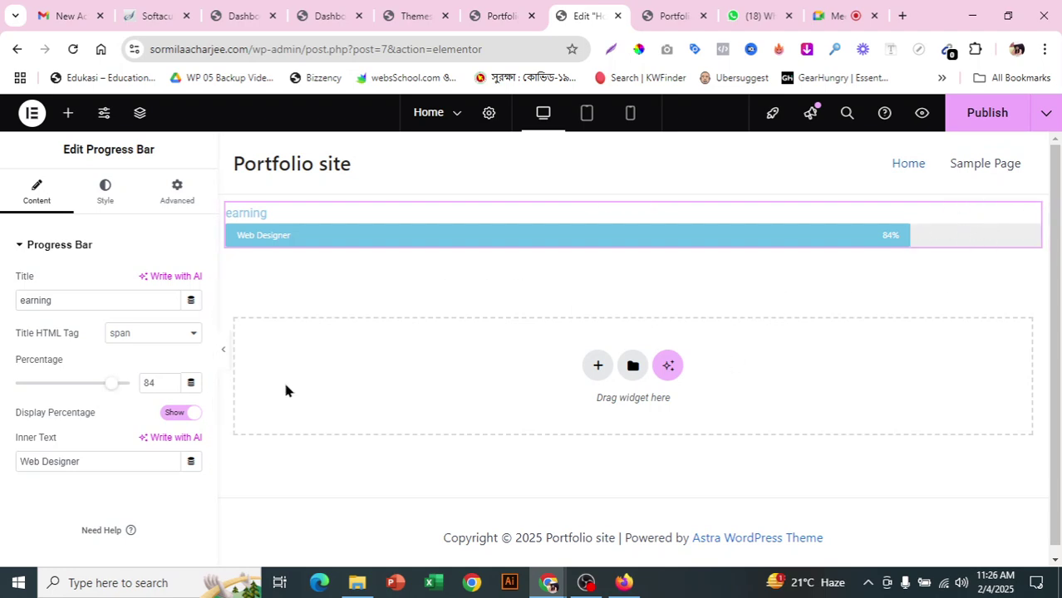
{"action": "left_click_drag", "start_coordinate": [112, 384], "coordinate": [94, 390]}
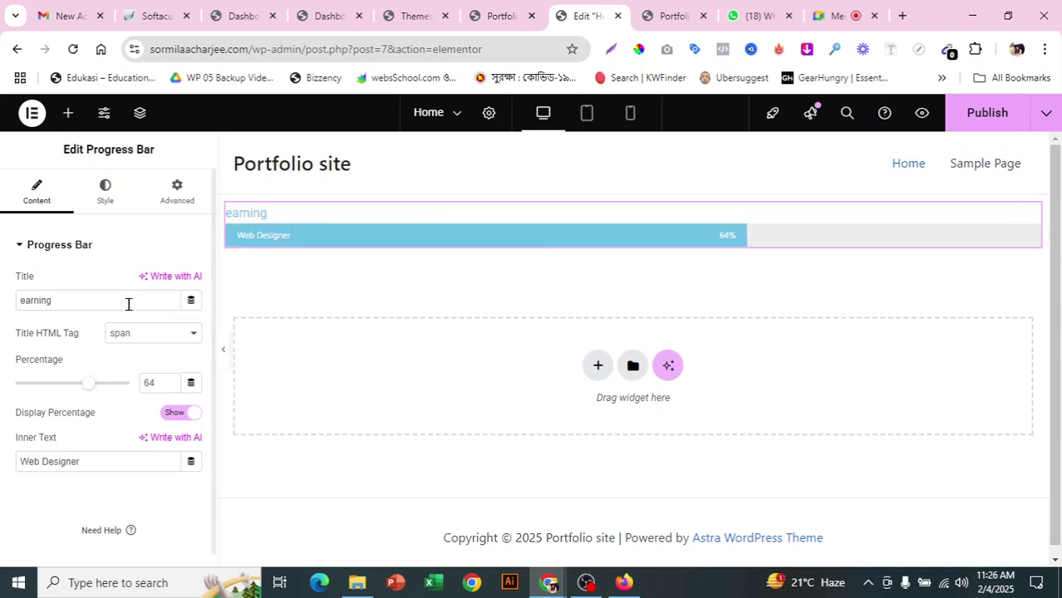
{"action": "left_click_drag", "start_coordinate": [83, 384], "coordinate": [118, 383]}
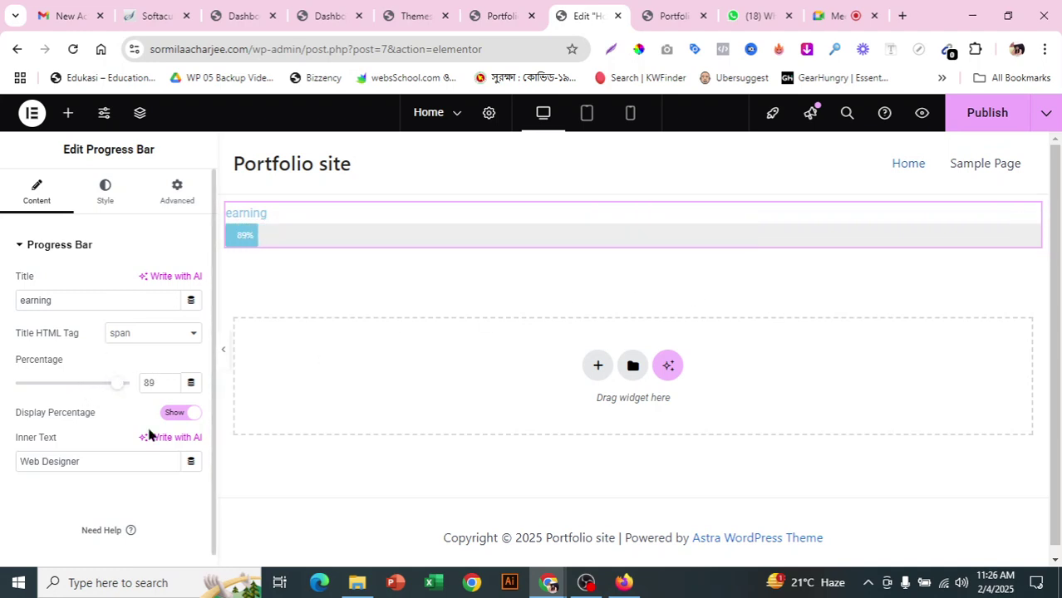
Change the progress bar's fill color to the very dark purple #1D0317
{"action": "left_click", "coordinate": [118, 200]}
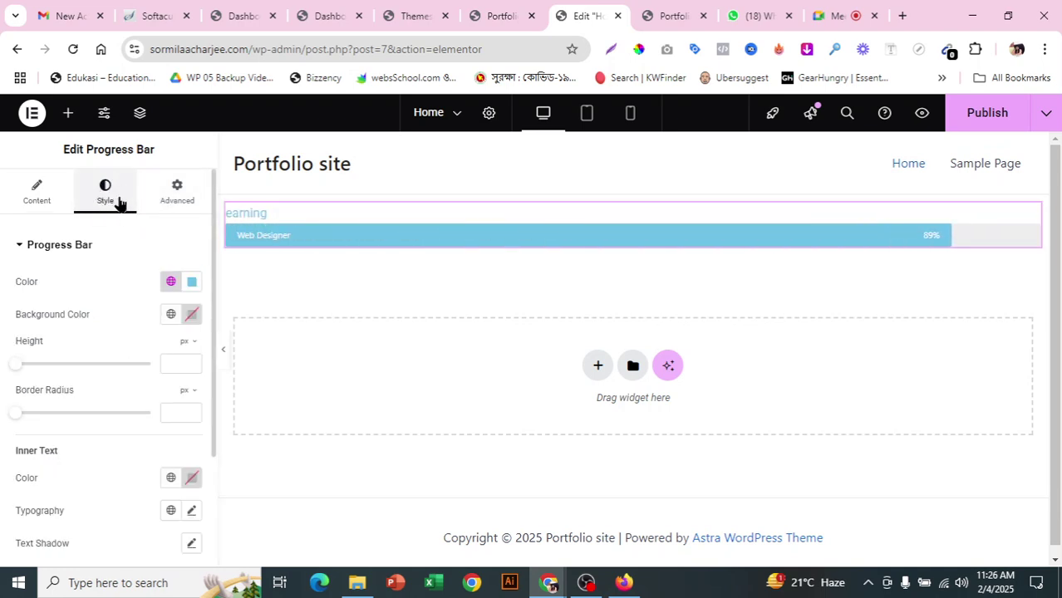
{"action": "left_click", "coordinate": [192, 283]}
{"action": "left_click_drag", "start_coordinate": [250, 437], "coordinate": [253, 452]}
{"action": "left_click", "coordinate": [225, 472]}
{"action": "left_click", "coordinate": [258, 472]}
{"action": "left_click", "coordinate": [247, 370]}
{"action": "left_click", "coordinate": [197, 431]}
{"action": "left_click", "coordinate": [137, 359]}
{"action": "left_click_drag", "start_coordinate": [137, 359], "coordinate": [264, 448]}
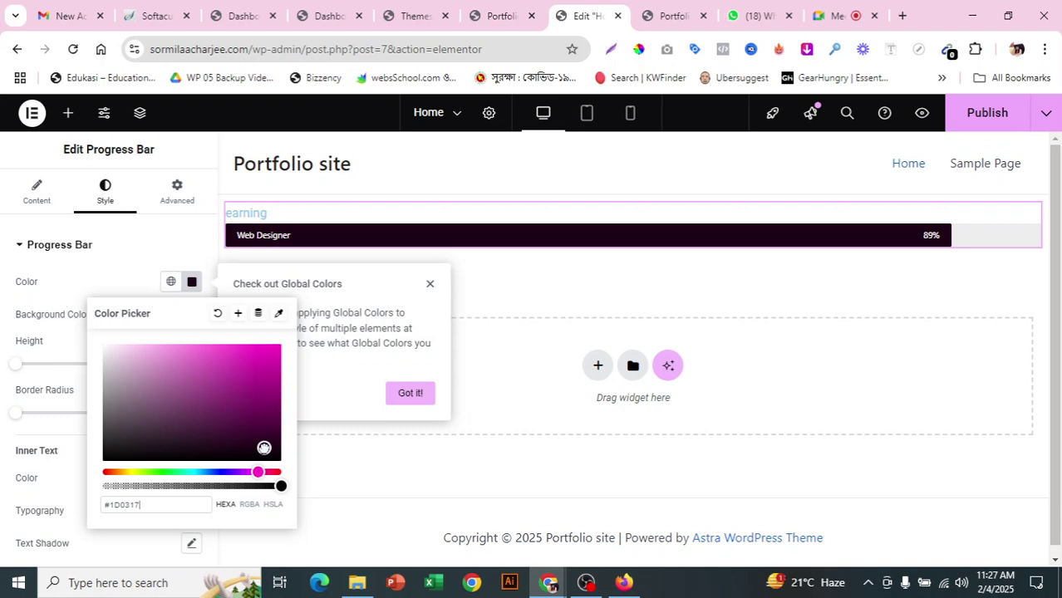
{"action": "left_click", "coordinate": [6, 358]}
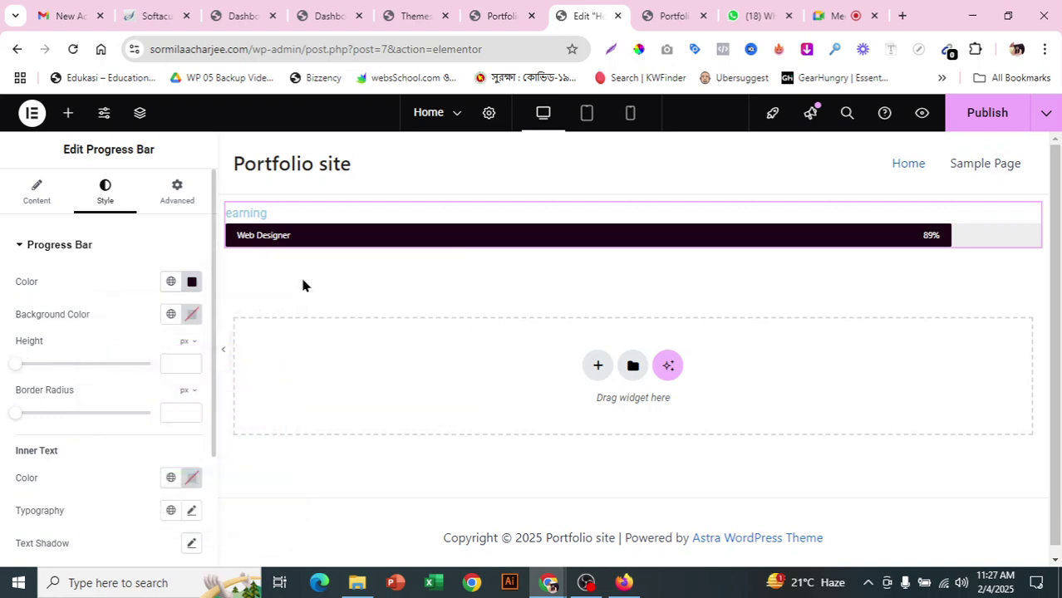
Return to the widget list and collapse the Layout, Basic and Pro categories
{"action": "left_click", "coordinate": [36, 191]}
{"action": "left_click", "coordinate": [66, 115]}
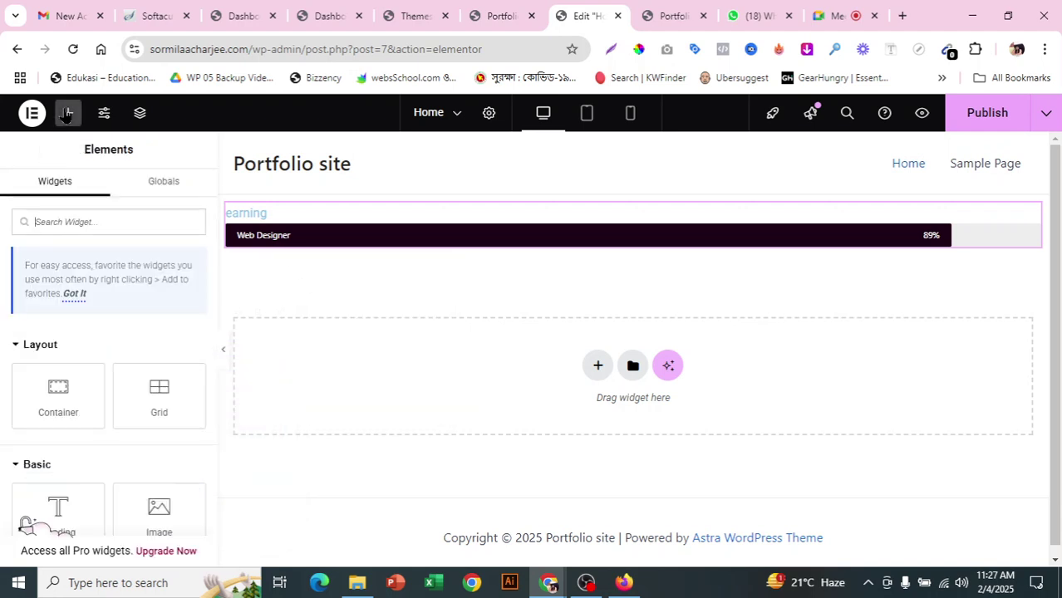
{"action": "scroll", "coordinate": [83, 274], "scroll_direction": "down", "scroll_amount": 1}
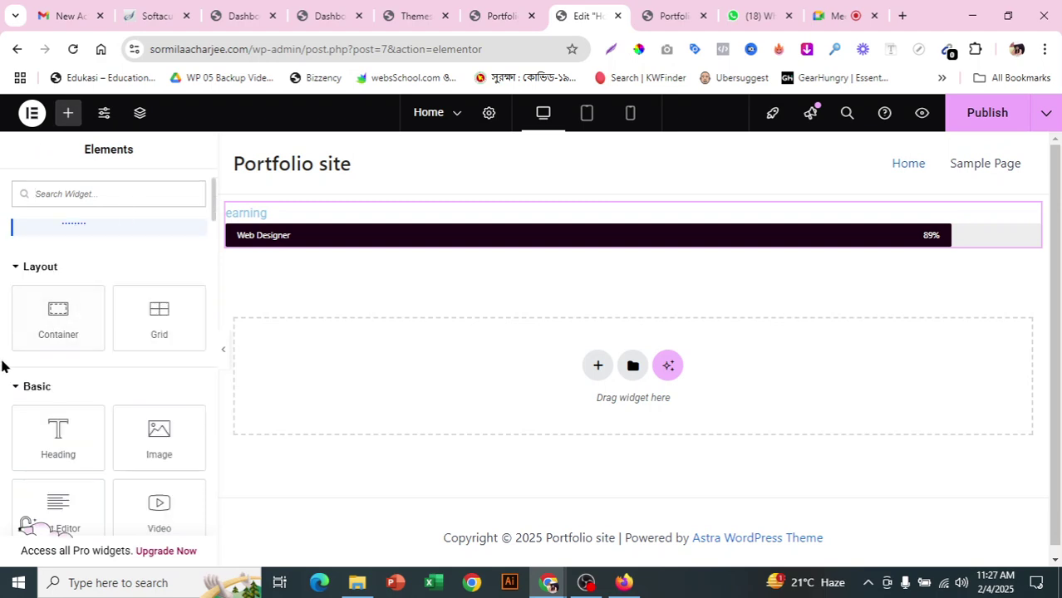
{"action": "left_click", "coordinate": [17, 268]}
{"action": "left_click", "coordinate": [17, 309]}
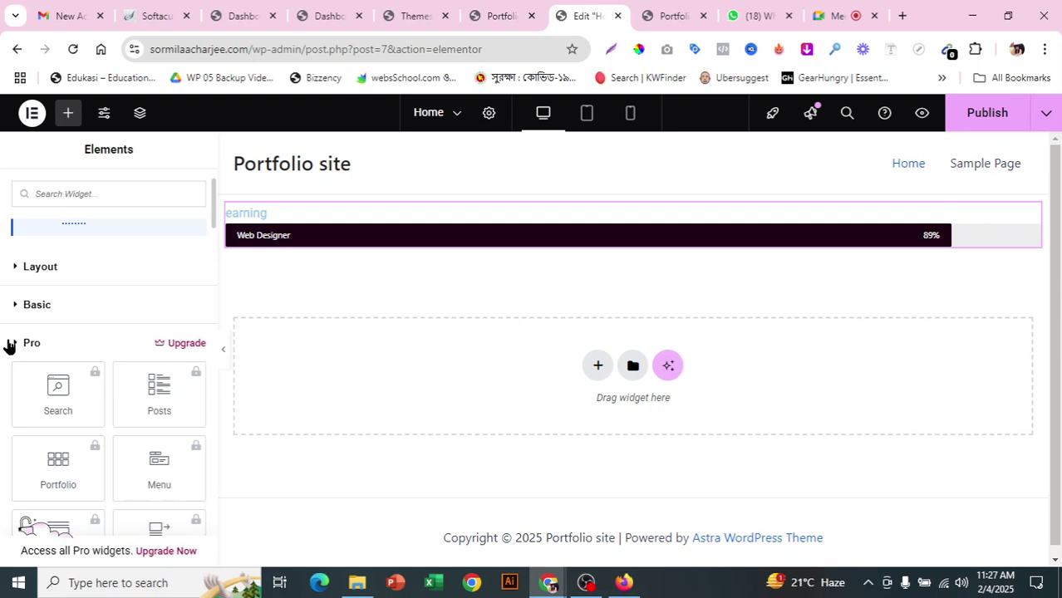
{"action": "left_click", "coordinate": [15, 344]}
Add an Icon List widget to the container below the progress bar
{"action": "scroll", "coordinate": [108, 391], "scroll_direction": "down", "scroll_amount": 3}
{"action": "scroll", "coordinate": [108, 391], "scroll_direction": "down", "scroll_amount": 8}
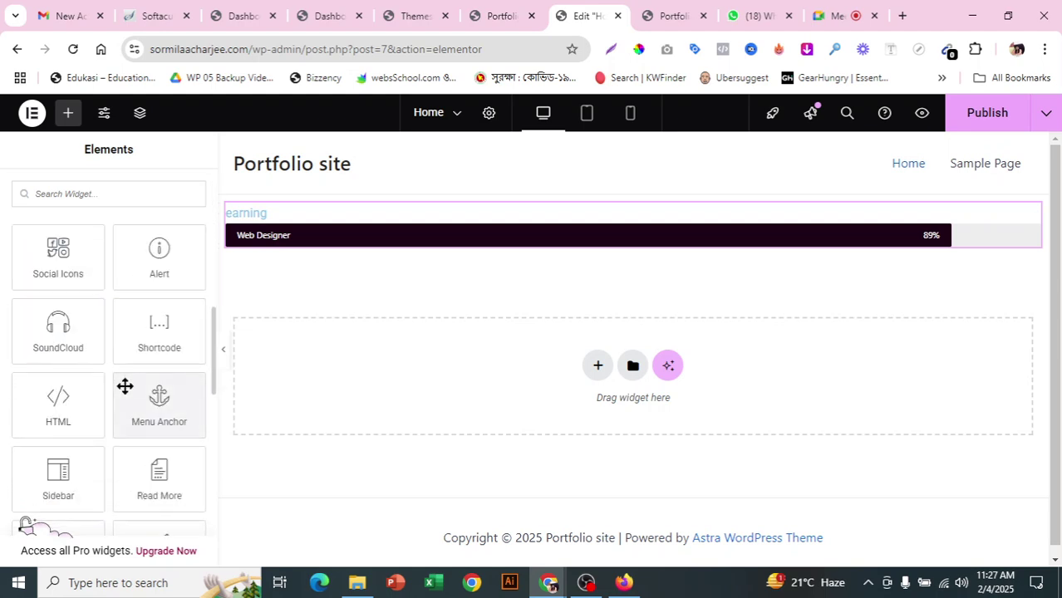
{"action": "scroll", "coordinate": [128, 407], "scroll_direction": "up", "scroll_amount": 5}
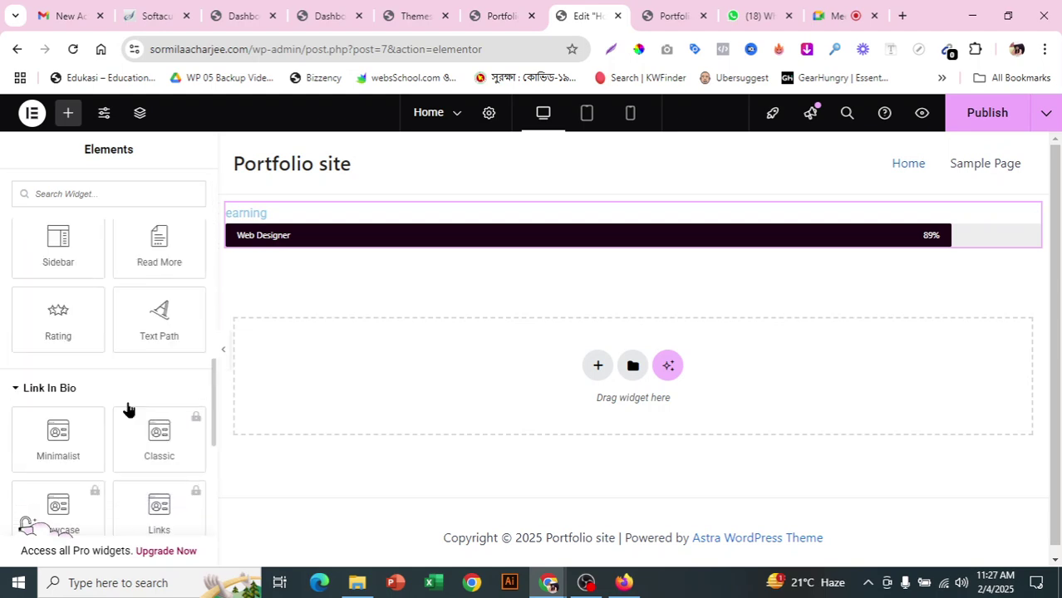
{"action": "scroll", "coordinate": [135, 390], "scroll_direction": "up", "scroll_amount": 1}
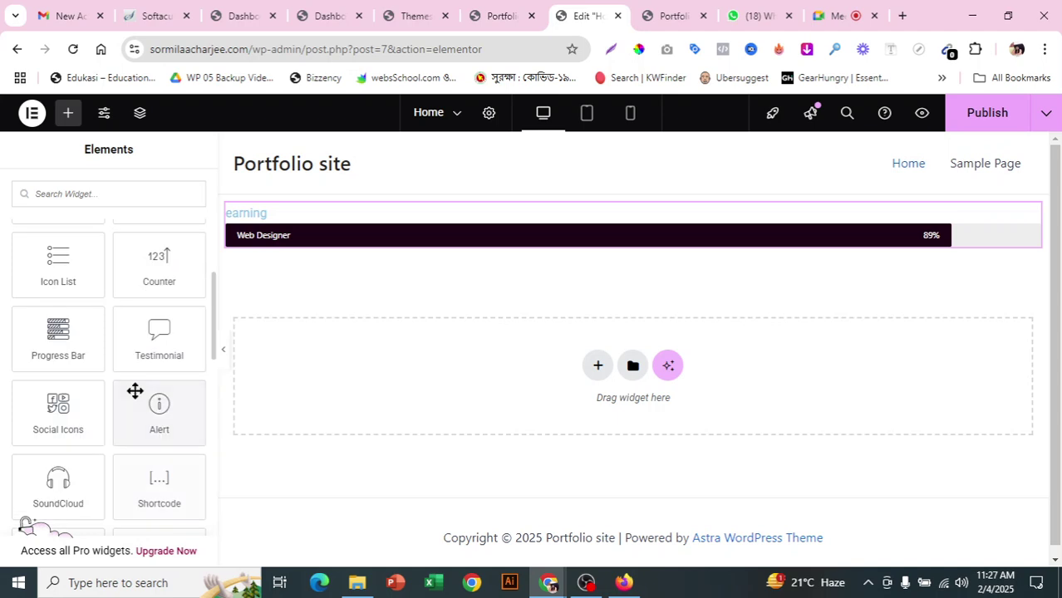
{"action": "left_click_drag", "start_coordinate": [53, 267], "coordinate": [569, 236]}
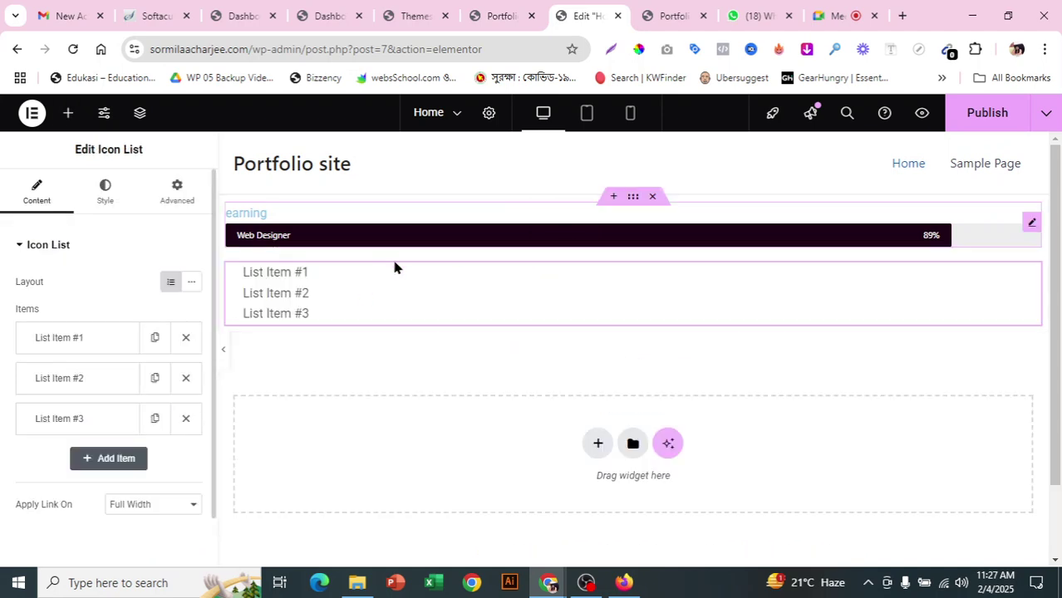
Expand the first item of the icon list and look through its text, icon and link settings
{"action": "left_click", "coordinate": [70, 344]}
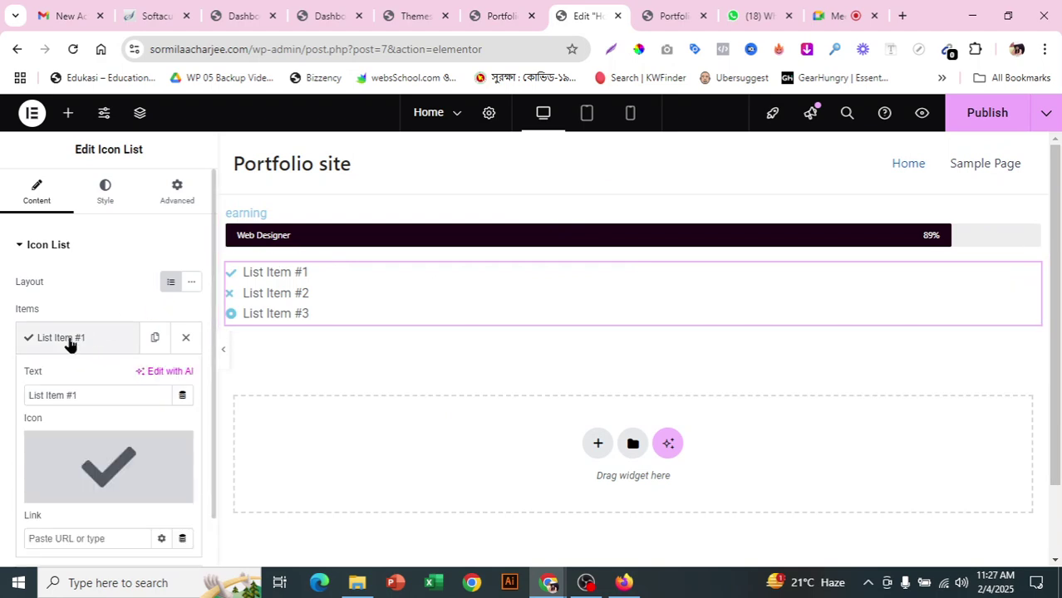
{"action": "scroll", "coordinate": [91, 332], "scroll_direction": "down", "scroll_amount": 2}
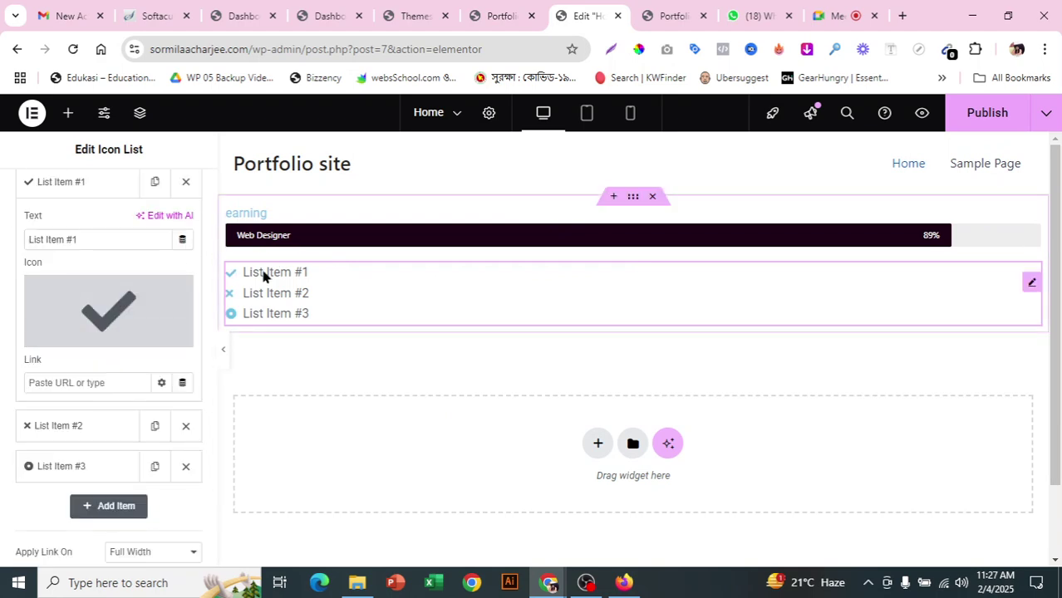
{"action": "scroll", "coordinate": [79, 206], "scroll_direction": "up", "scroll_amount": 3}
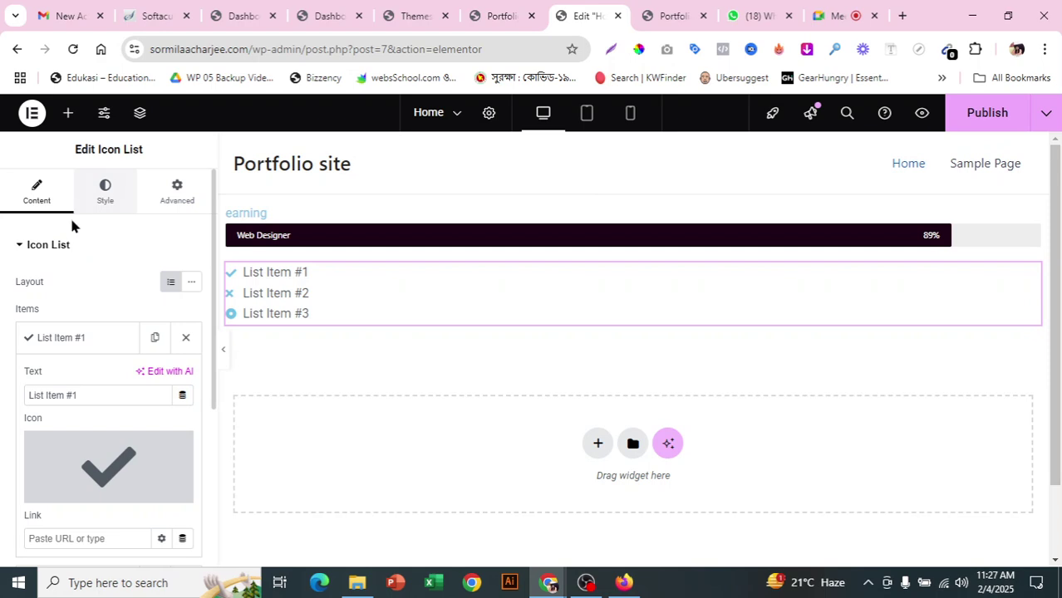
Expand the Basic widgets category and add an Image widget below the icon list
{"action": "left_click", "coordinate": [68, 112]}
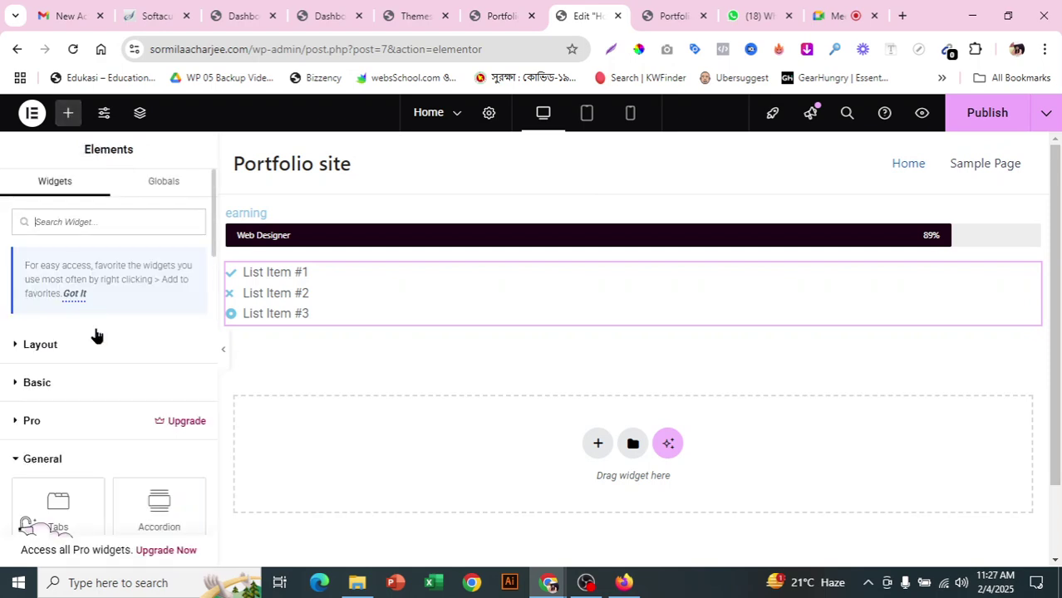
{"action": "left_click", "coordinate": [8, 344]}
{"action": "scroll", "coordinate": [50, 369], "scroll_direction": "down", "scroll_amount": 3}
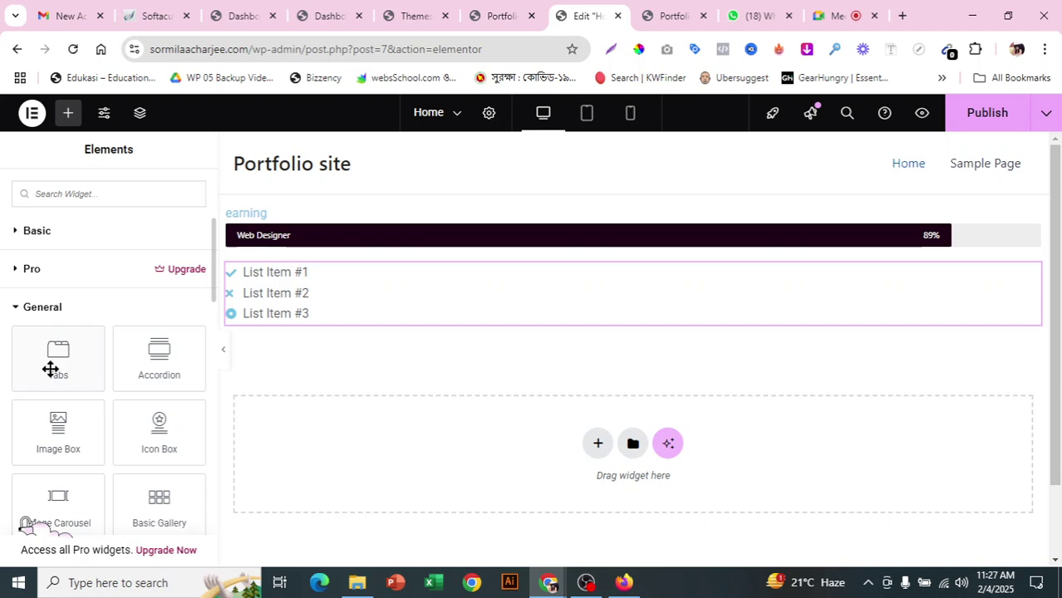
{"action": "left_click", "coordinate": [14, 230]}
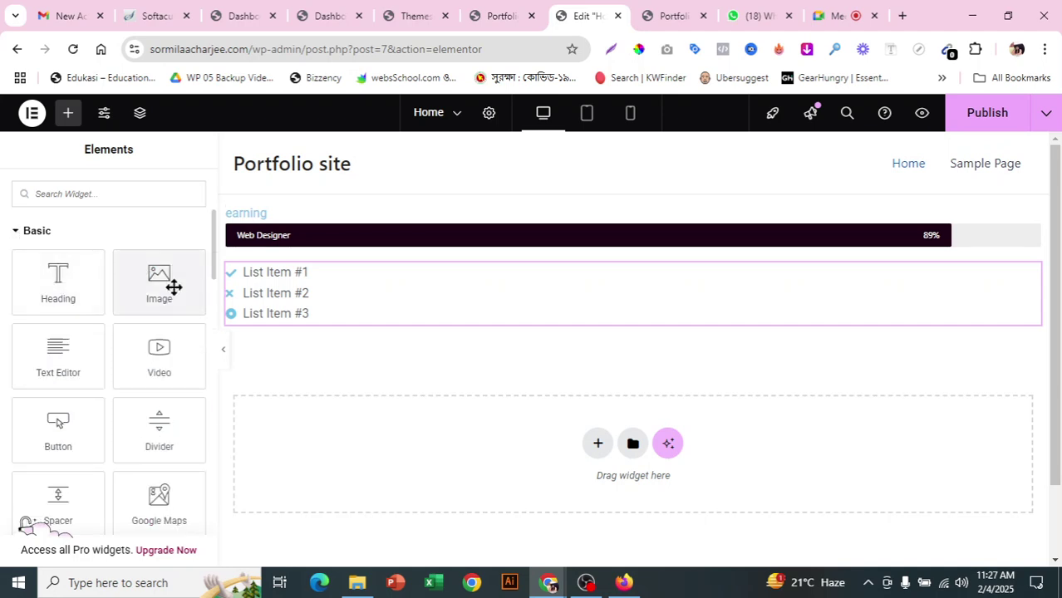
{"action": "left_click_drag", "start_coordinate": [183, 304], "coordinate": [503, 302]}
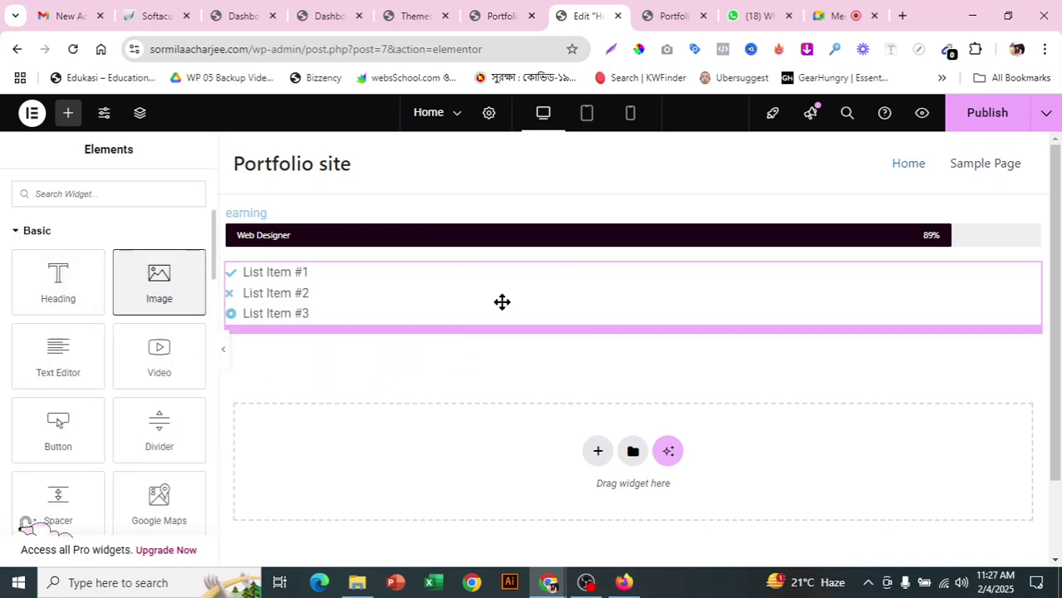
{"action": "scroll", "coordinate": [474, 394], "scroll_direction": "down", "scroll_amount": 3}
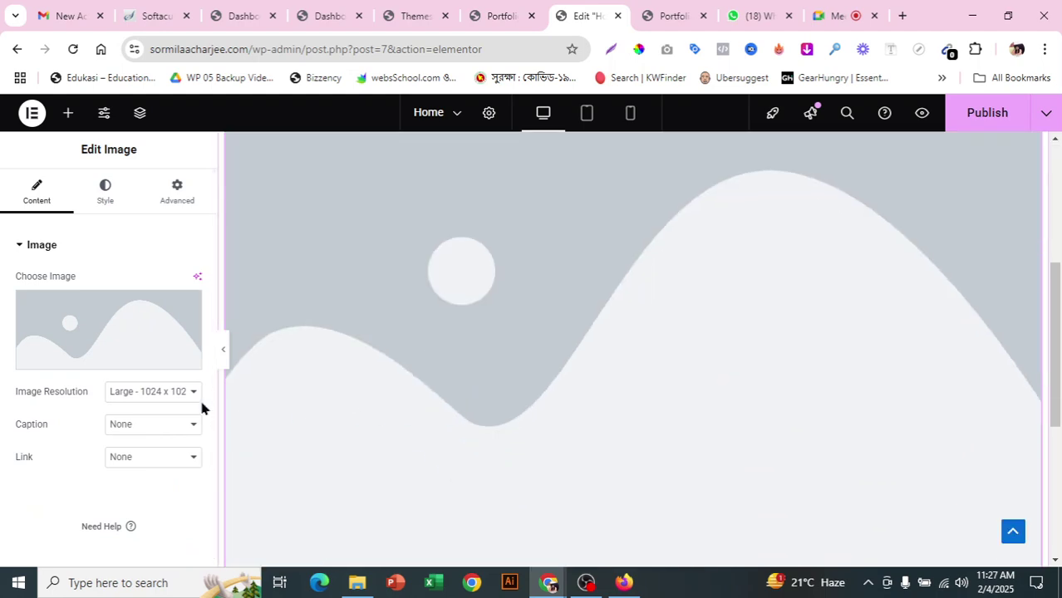
{"action": "left_click", "coordinate": [78, 362]}
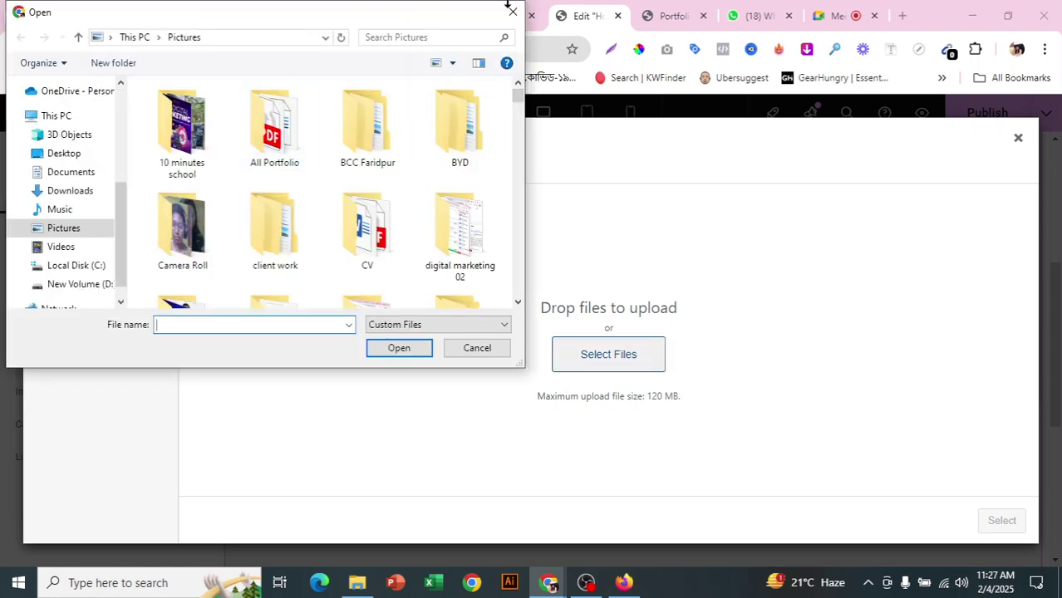
{"action": "left_click", "coordinate": [514, 14]}
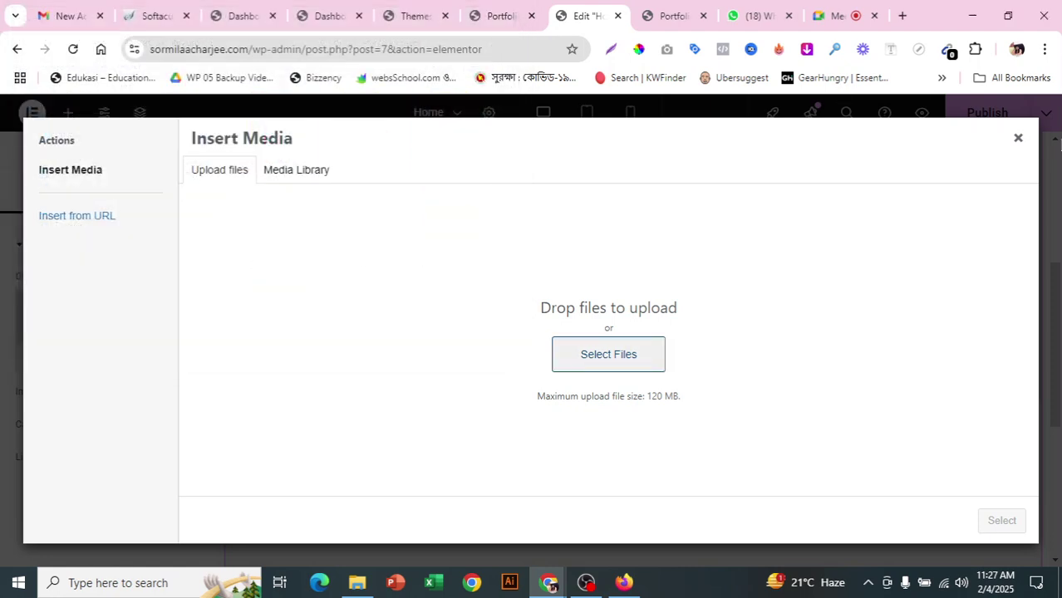
{"action": "left_click", "coordinate": [1015, 140]}
Add a Text Editor widget to the container below the image placeholder
{"action": "scroll", "coordinate": [908, 324], "scroll_direction": "down", "scroll_amount": 5}
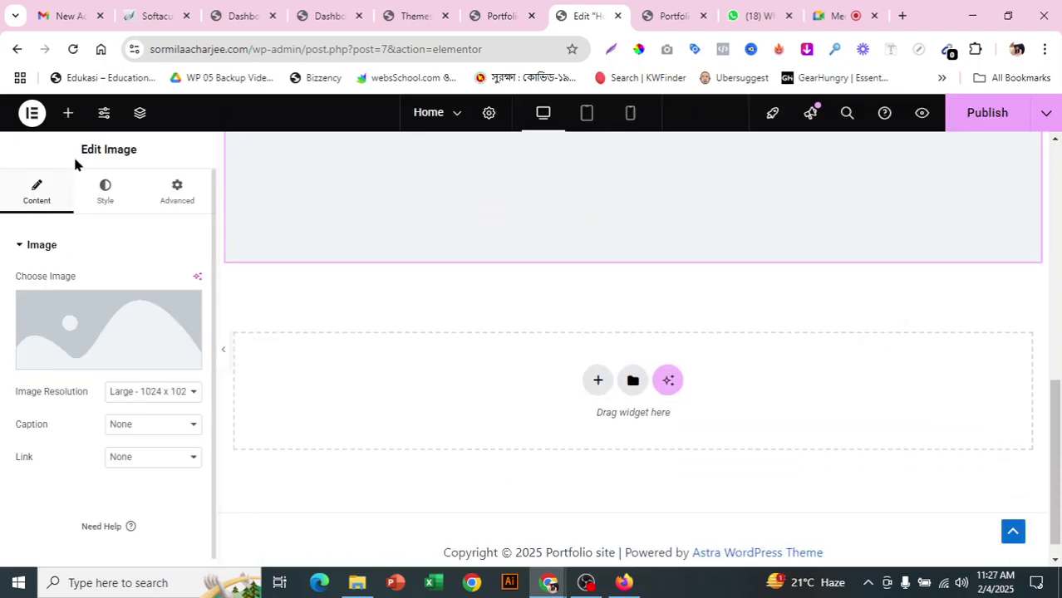
{"action": "left_click", "coordinate": [68, 112]}
{"action": "scroll", "coordinate": [114, 350], "scroll_direction": "down", "scroll_amount": 6}
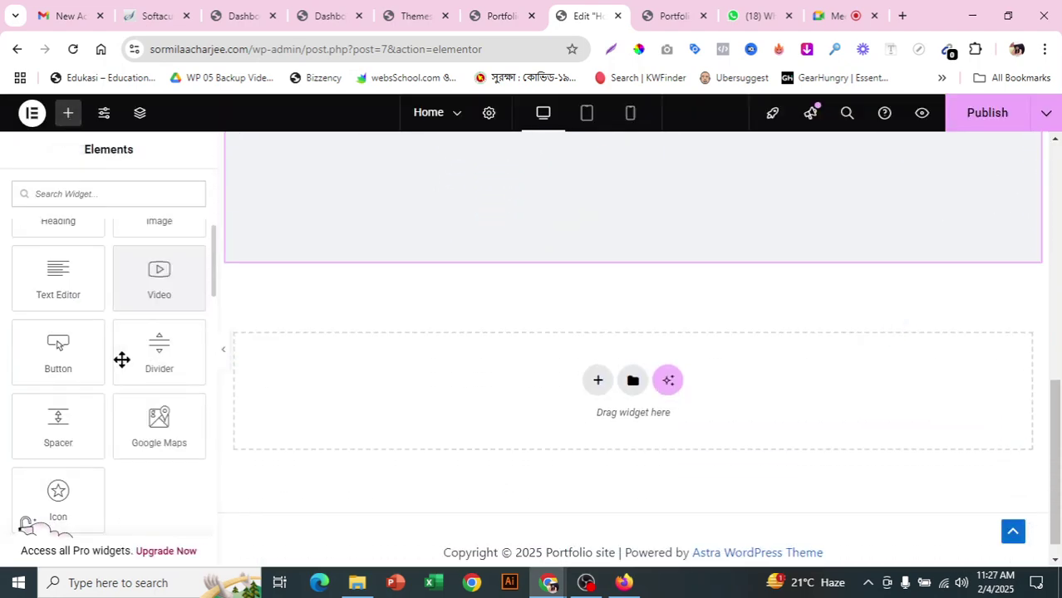
{"action": "scroll", "coordinate": [86, 383], "scroll_direction": "up", "scroll_amount": 2}
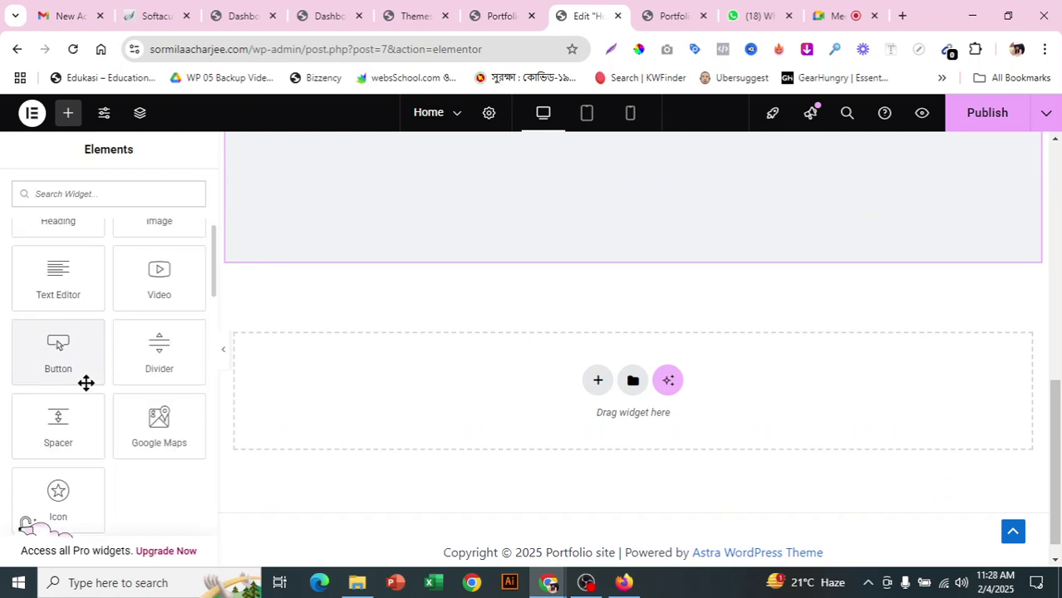
{"action": "left_click_drag", "start_coordinate": [64, 301], "coordinate": [514, 254]}
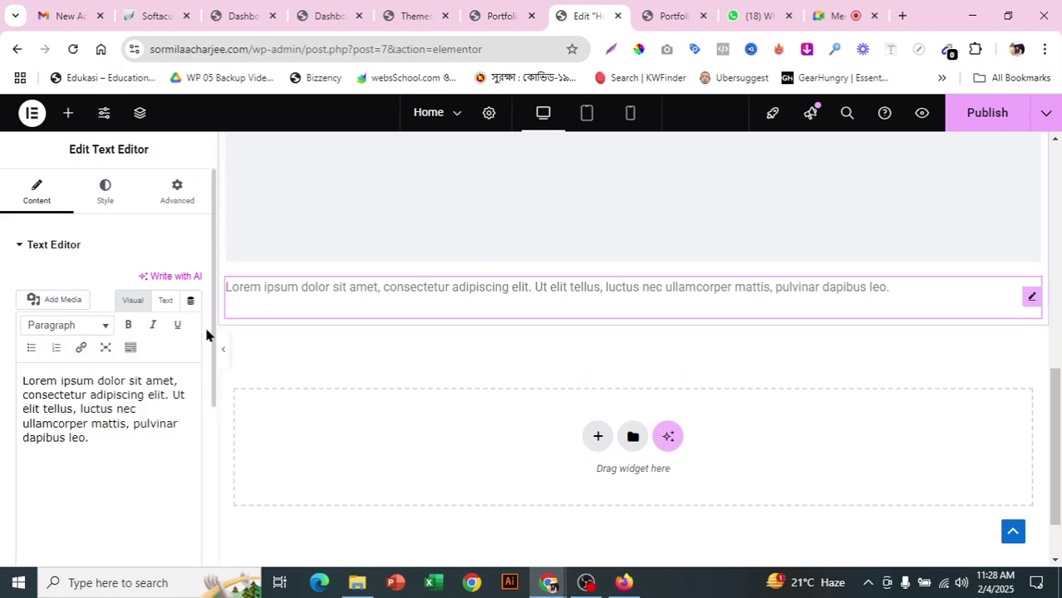
{"action": "scroll", "coordinate": [806, 391], "scroll_direction": "up", "scroll_amount": 5}
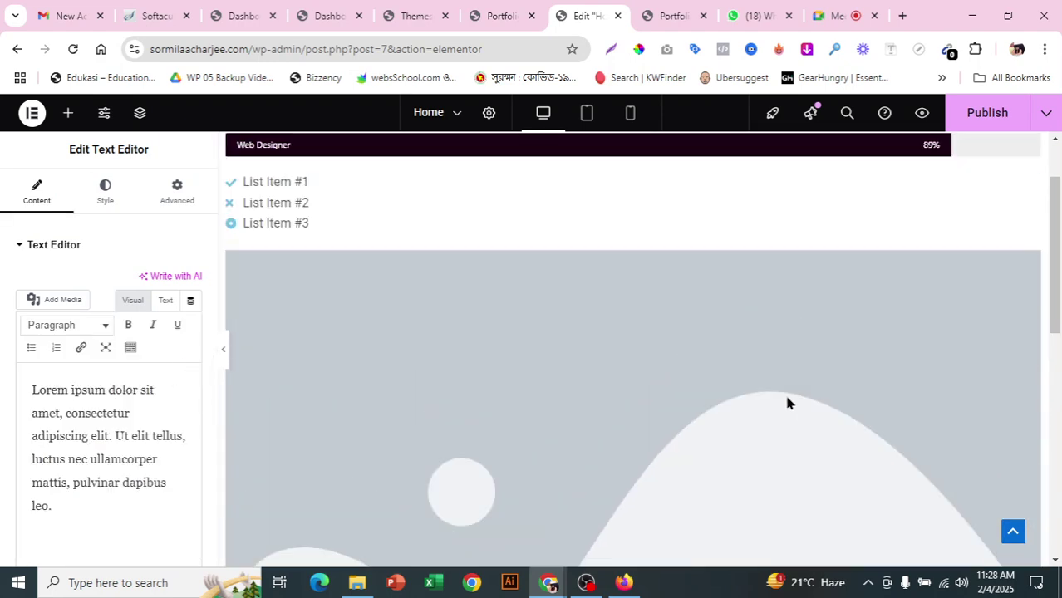